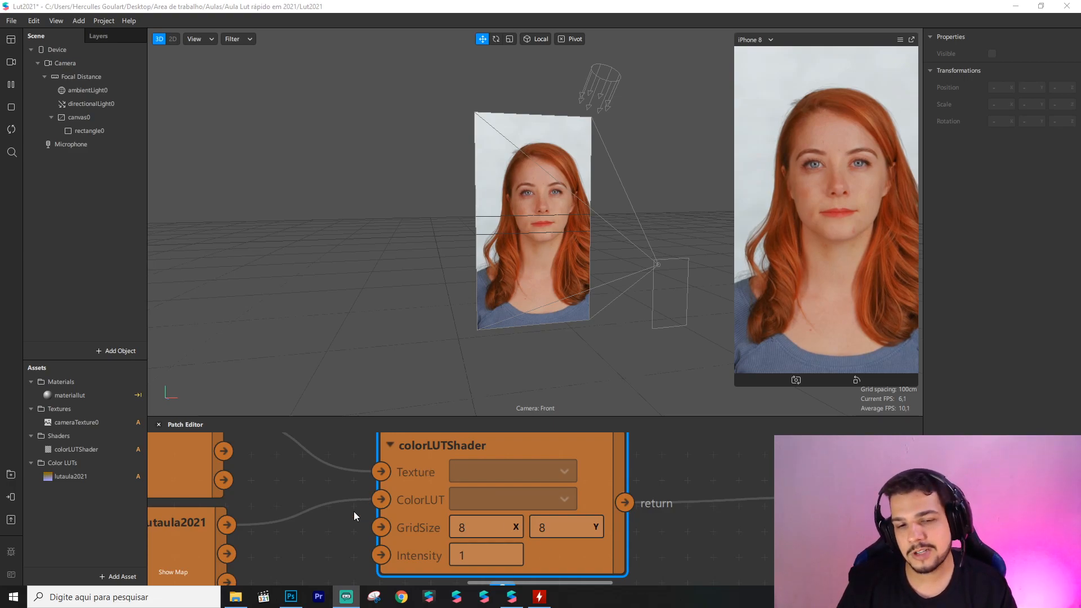
Switch to Photoshop, show the photo layer above the neutral LUT grid and add a Selective Color adjustment layer.
left_click(291, 597)
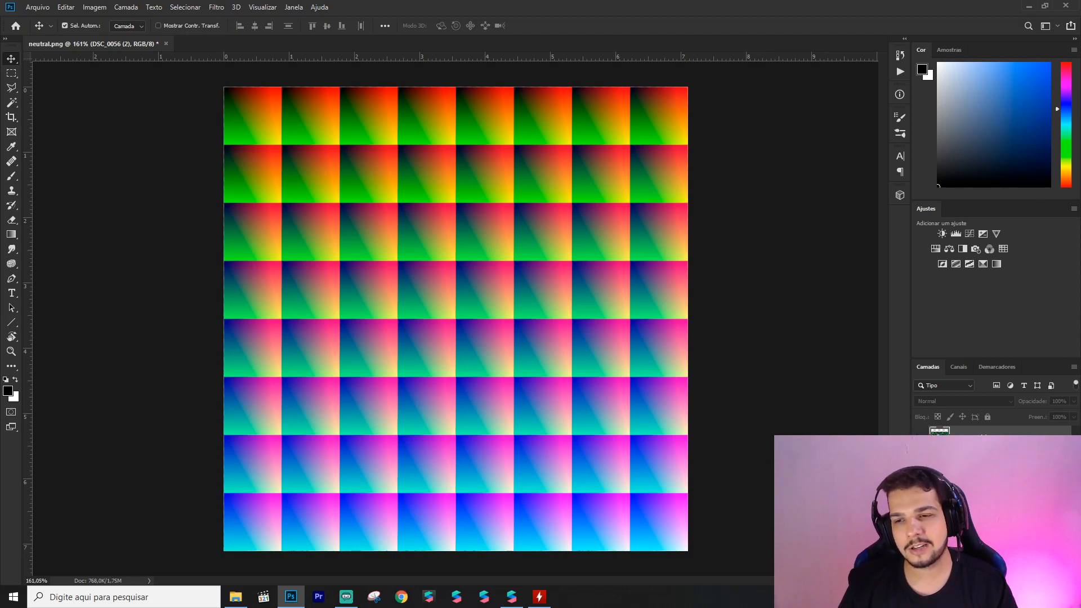
left_click(921, 437)
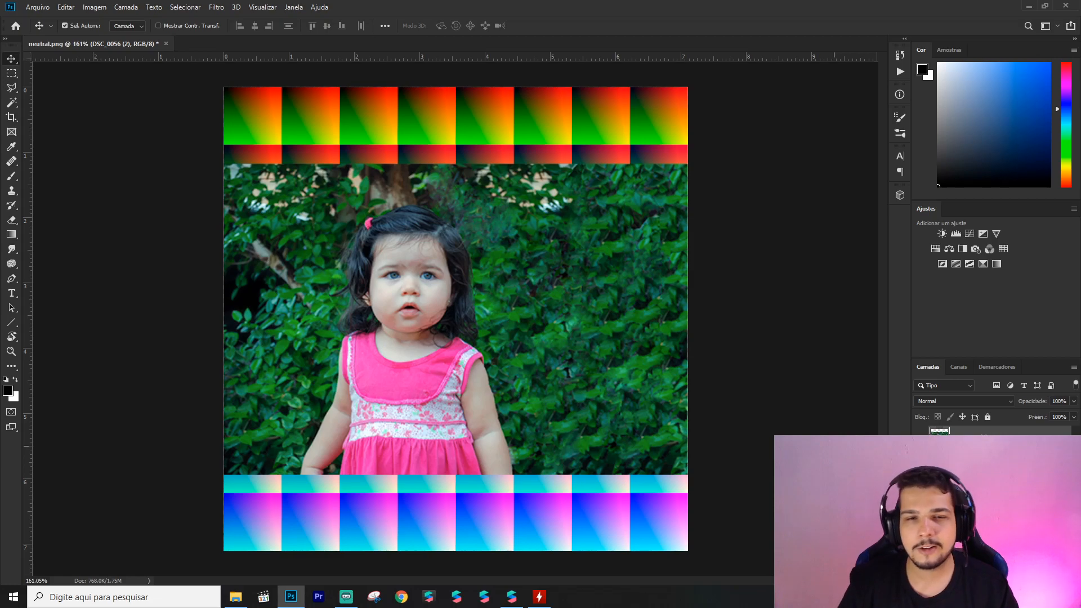
left_click(980, 518)
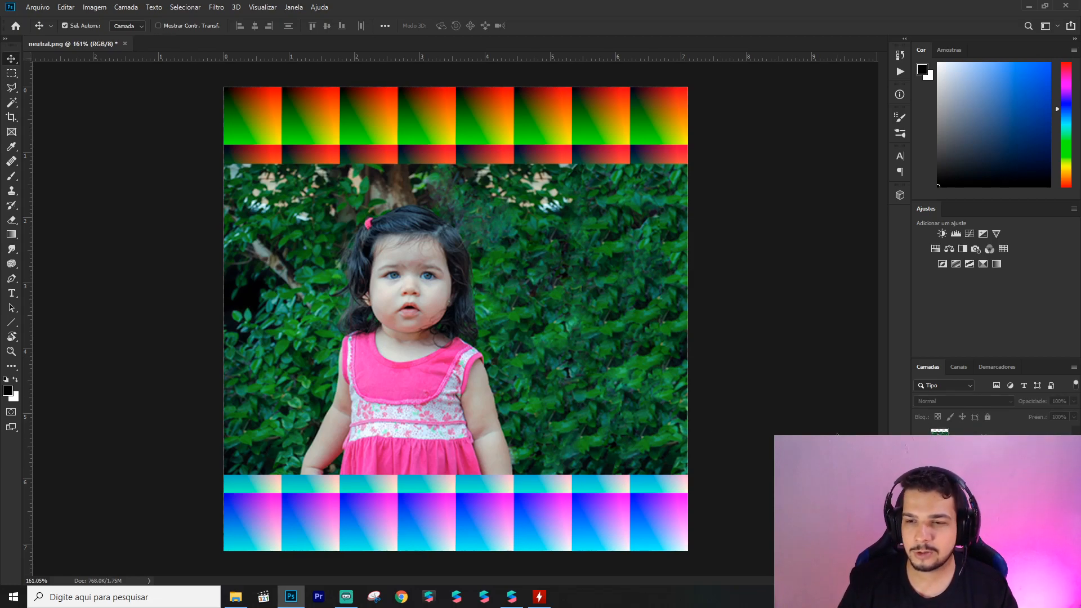
left_click(996, 579)
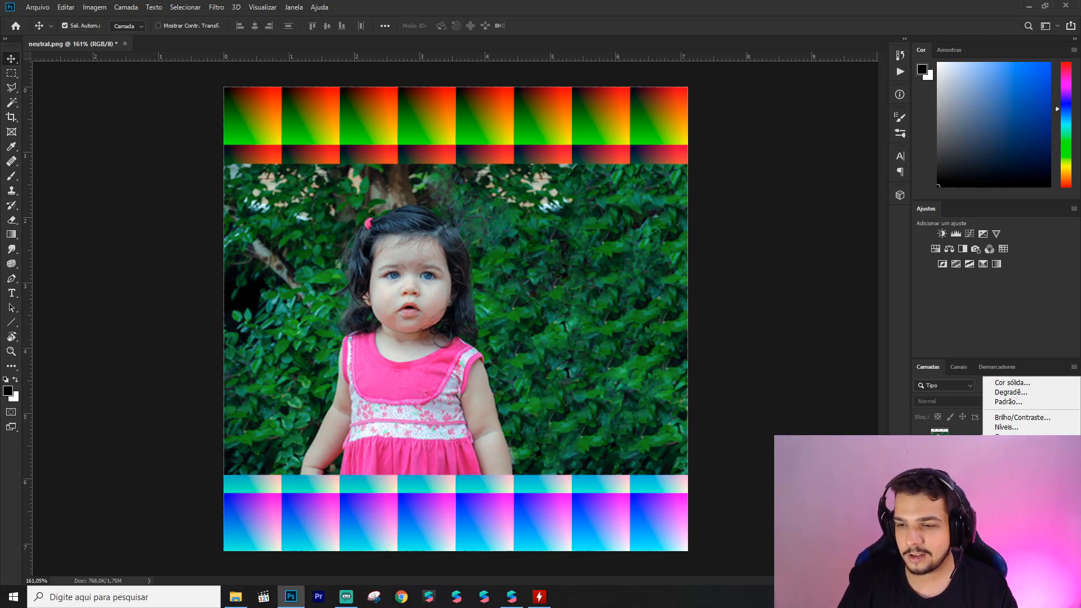
left_click(1013, 573)
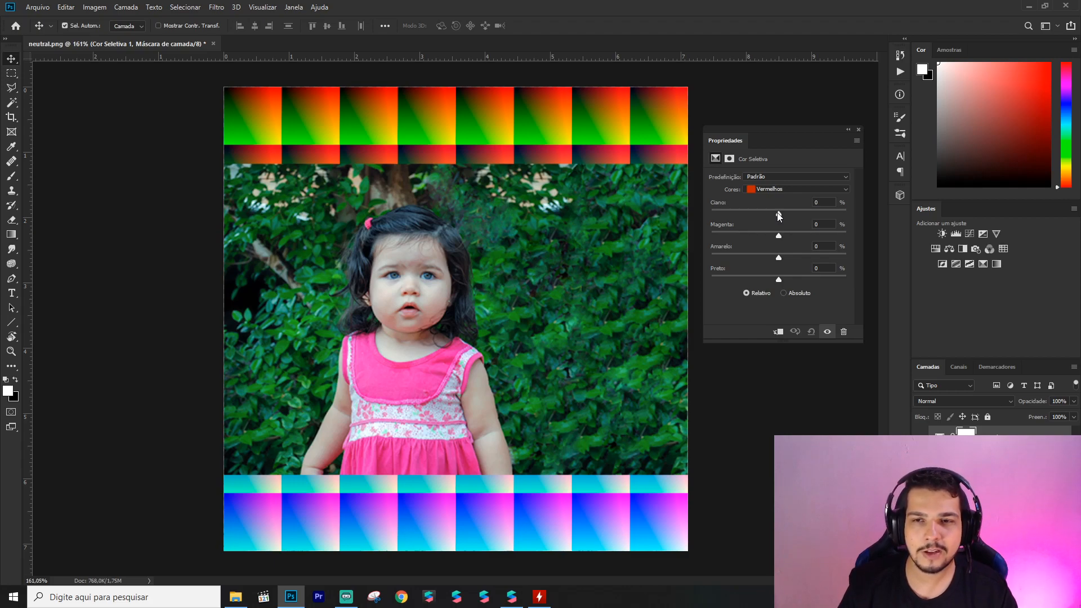
Adjust the reds in the Selective Color adjustment to cyan -22, magenta -2 and yellow 0.
left_click_drag(780, 215, 786, 215)
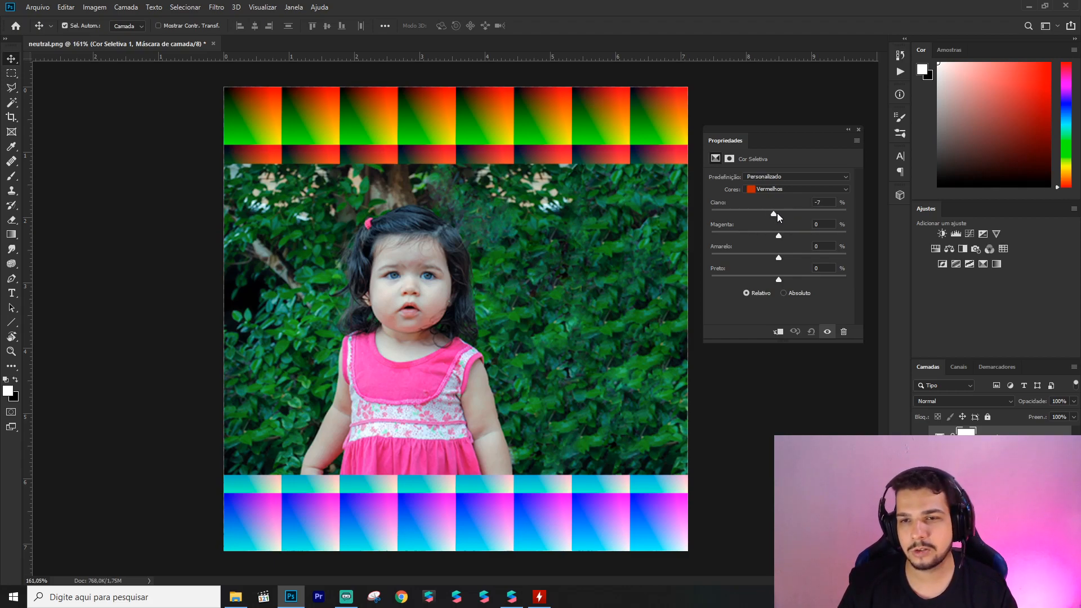
left_click_drag(788, 219, 765, 220)
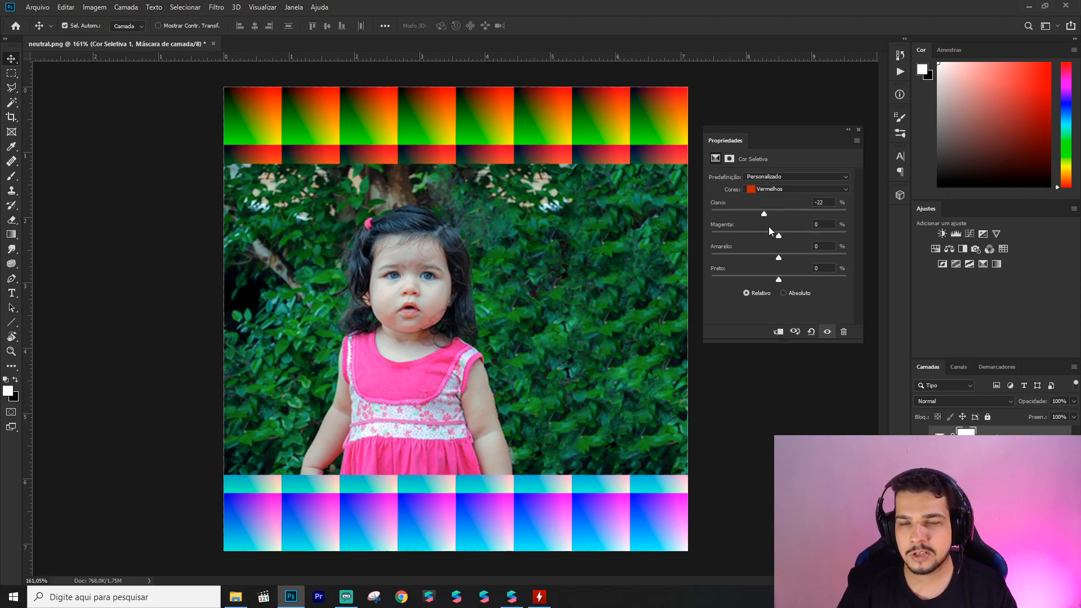
mouse_move(779, 236)
left_mouse_down()
mouse_move(749, 232)
mouse_move(785, 234)
mouse_move(773, 235)
left_mouse_up()
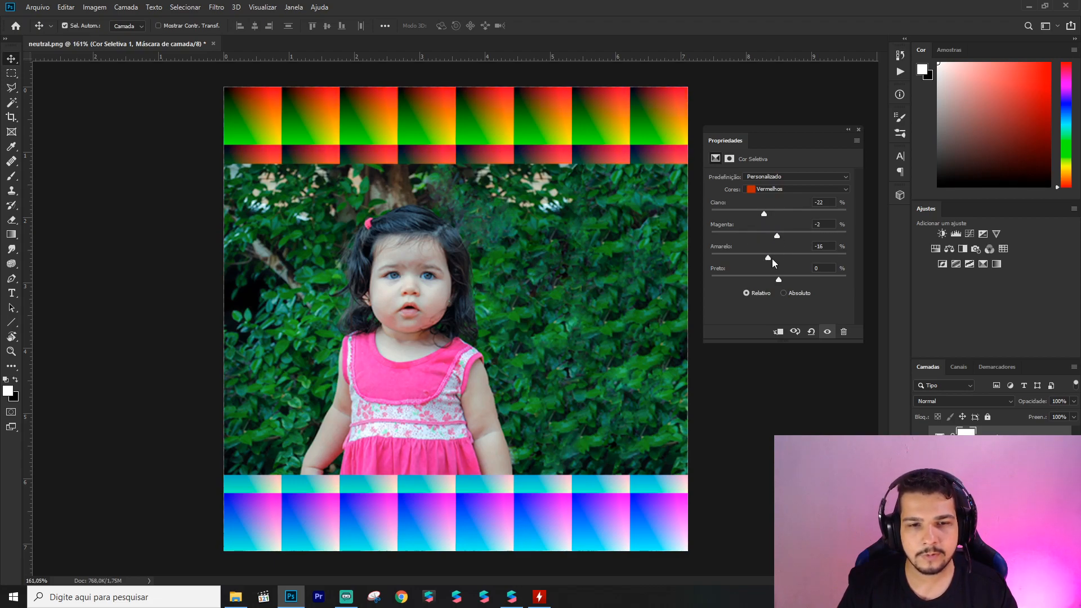
left_click_drag(825, 247, 796, 246)
type("0")
key("Return")
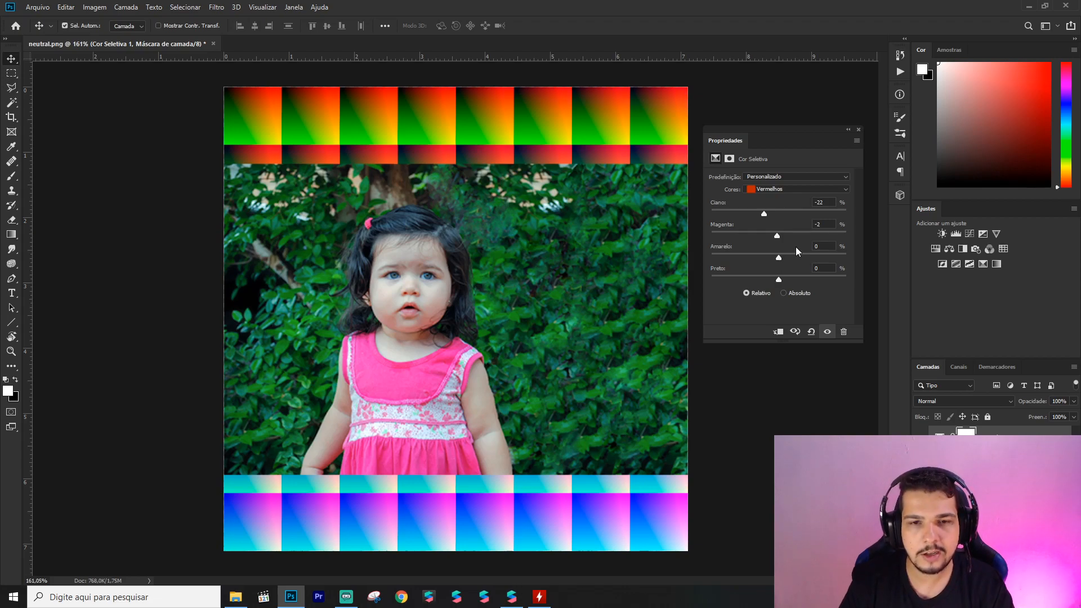
Adjust the greens in the Selective Color adjustment to cyan -100, magenta +12 and yellow +23.
left_click(807, 186)
left_click(785, 209)
left_click_drag(779, 214, 683, 223)
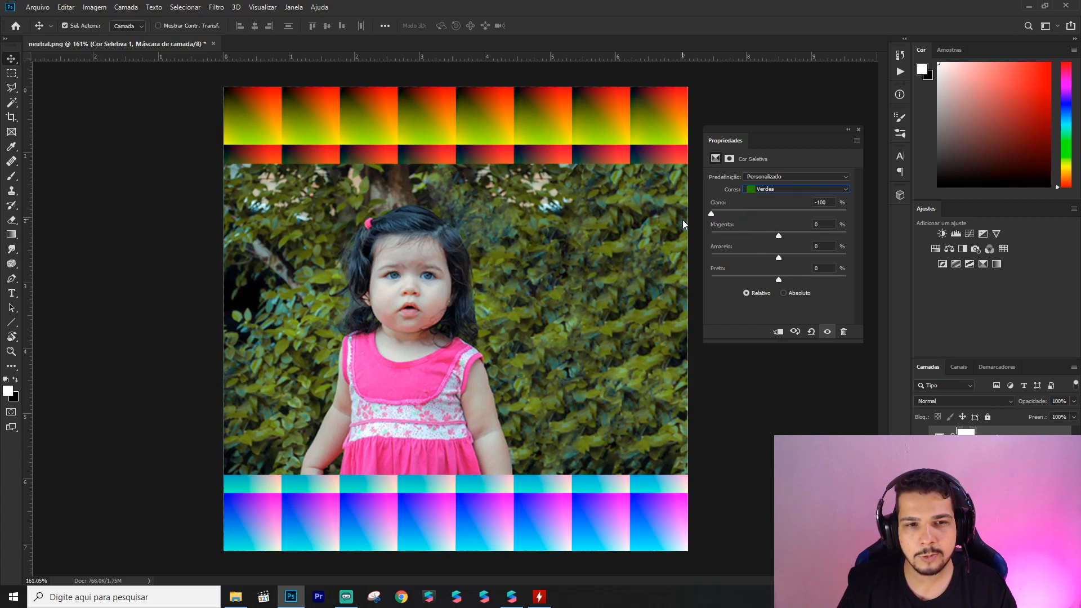
left_click_drag(779, 237, 762, 257)
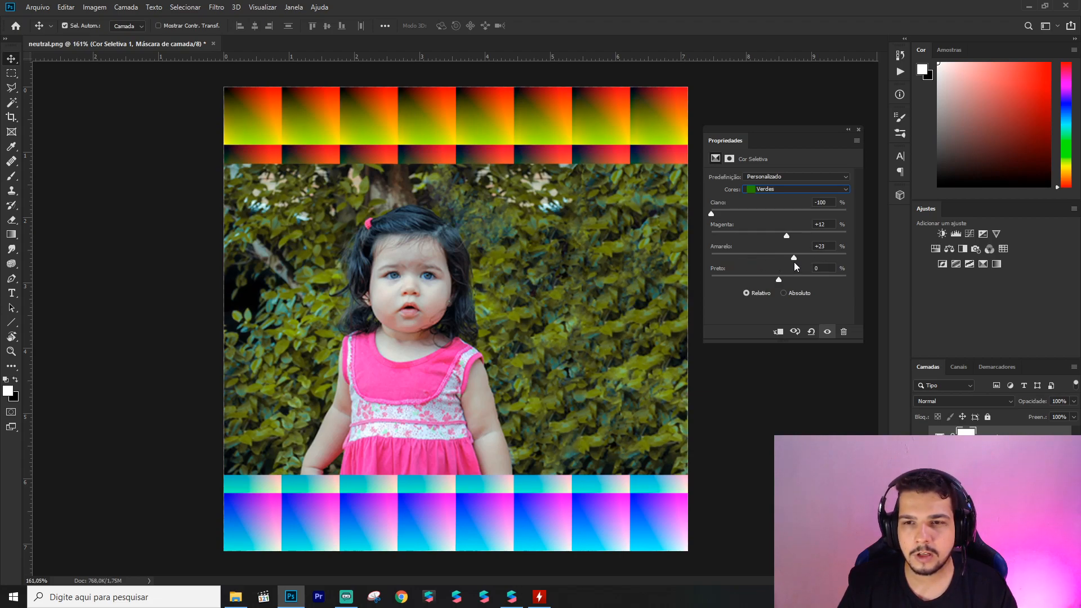
Adjust the blues to cyan +33, magenta -44 and yellow -22, and close the adjustment's properties.
left_click(769, 189)
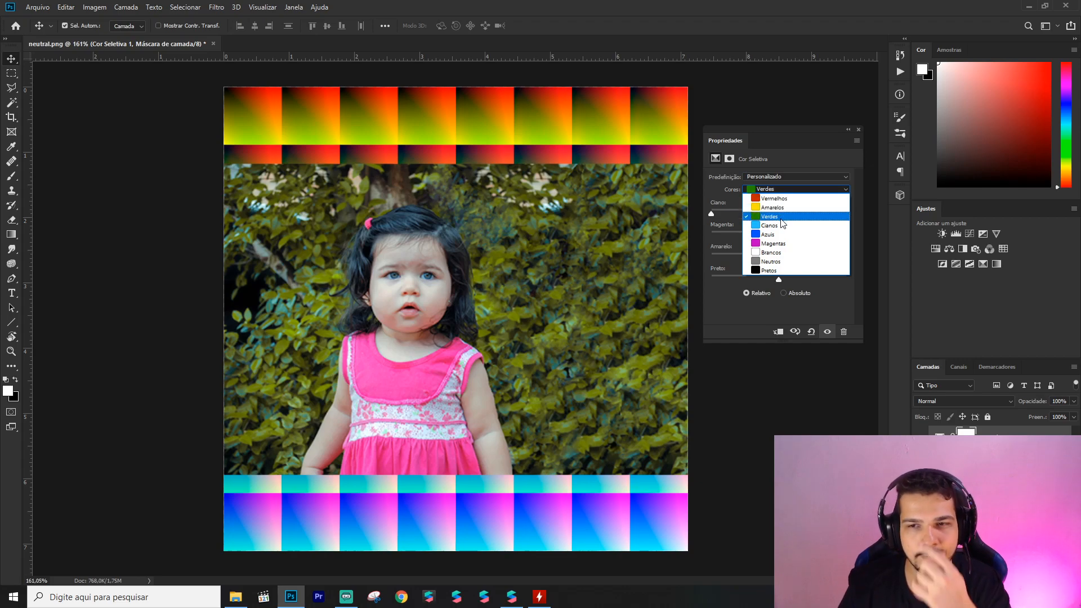
left_click(784, 235)
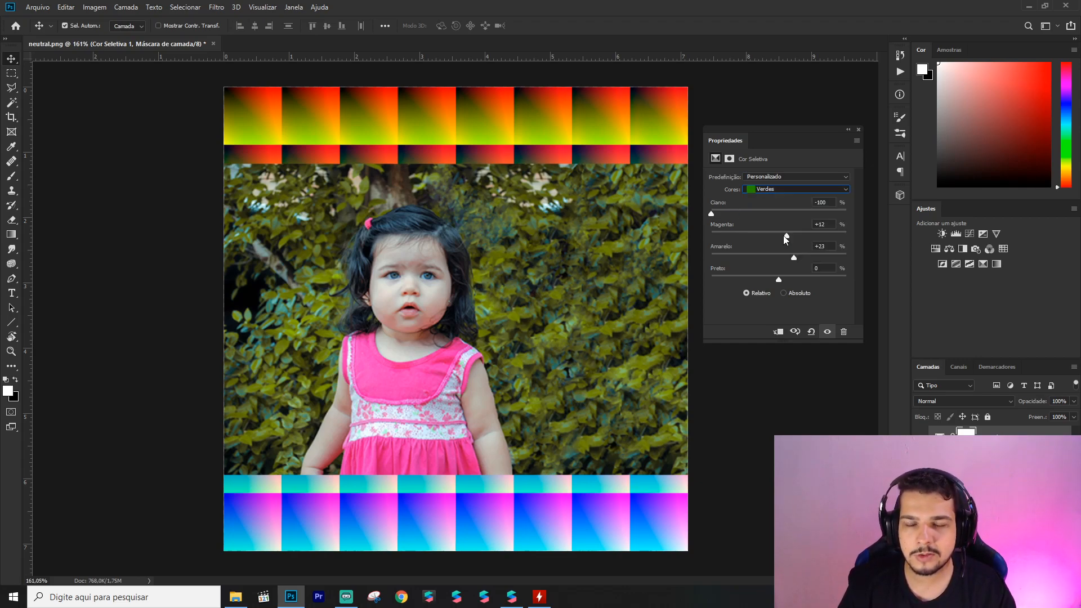
left_click_drag(780, 214, 765, 257)
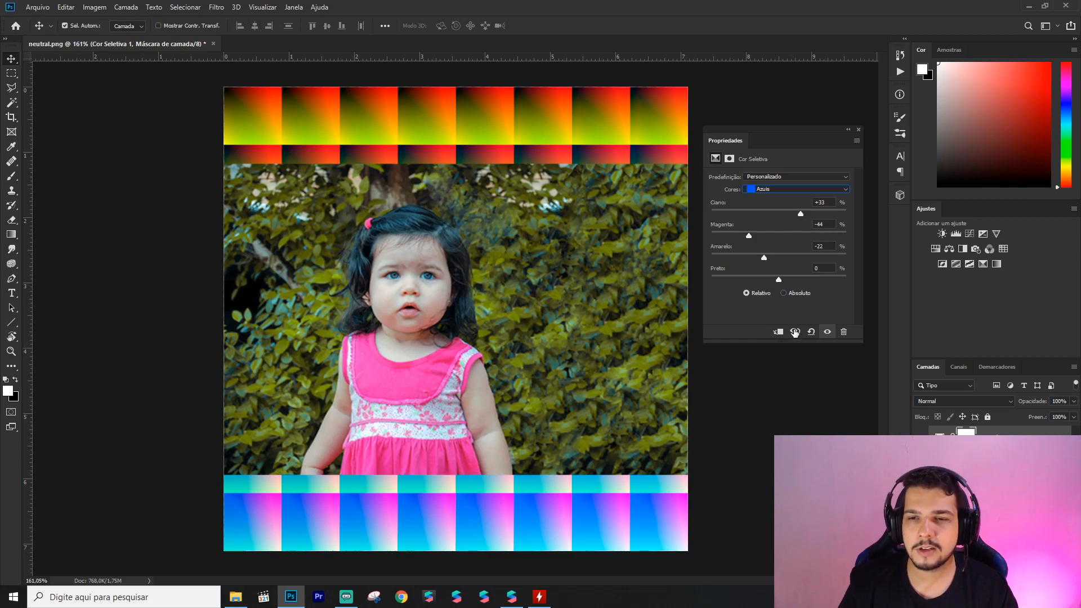
left_click(859, 130)
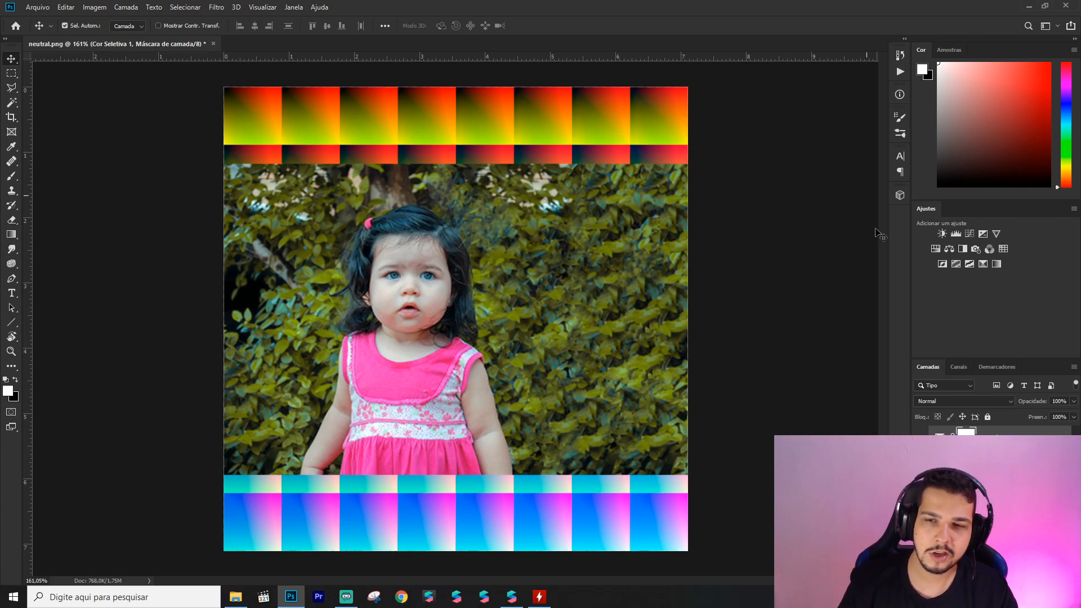
Toggle the Selective Color adjustment off and on repeatedly to compare the photo before and after.
left_click(920, 437)
left_click(920, 437)
left_click(920, 437)
left_click(920, 438)
left_click(921, 437)
left_click(920, 437)
left_click(921, 437)
left_click(920, 437)
left_click(920, 438)
left_click(920, 437)
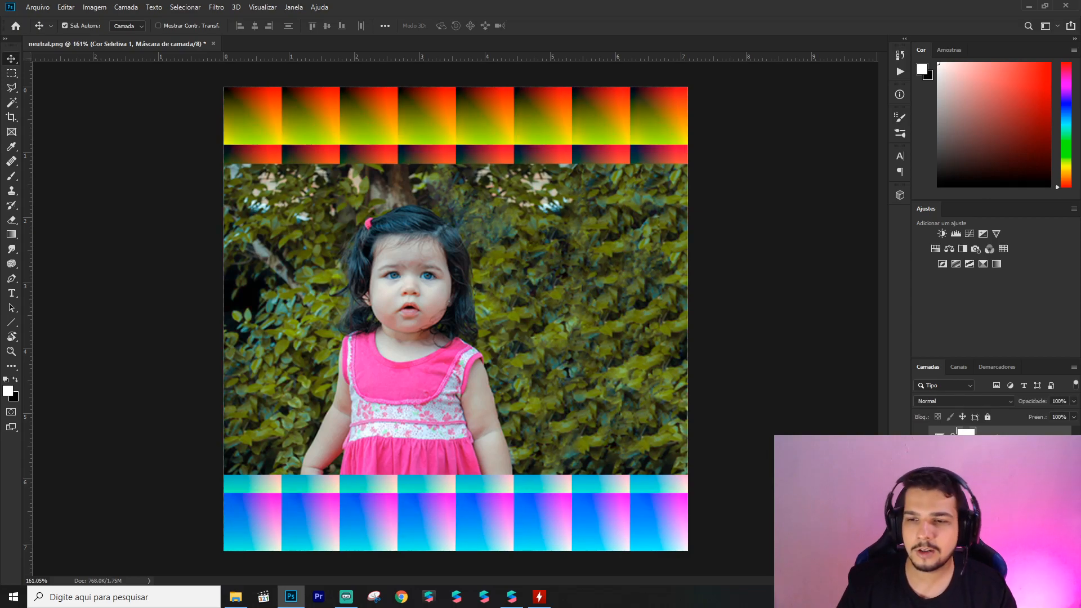
Hide the photo layer so that only the color-adjusted LUT grid shows.
left_click(921, 460)
left_click(920, 460)
left_click(920, 460)
Save the adjusted grid as a PNG named lut2021aula with the smallest file size, and check it in its folder.
left_click(37, 6)
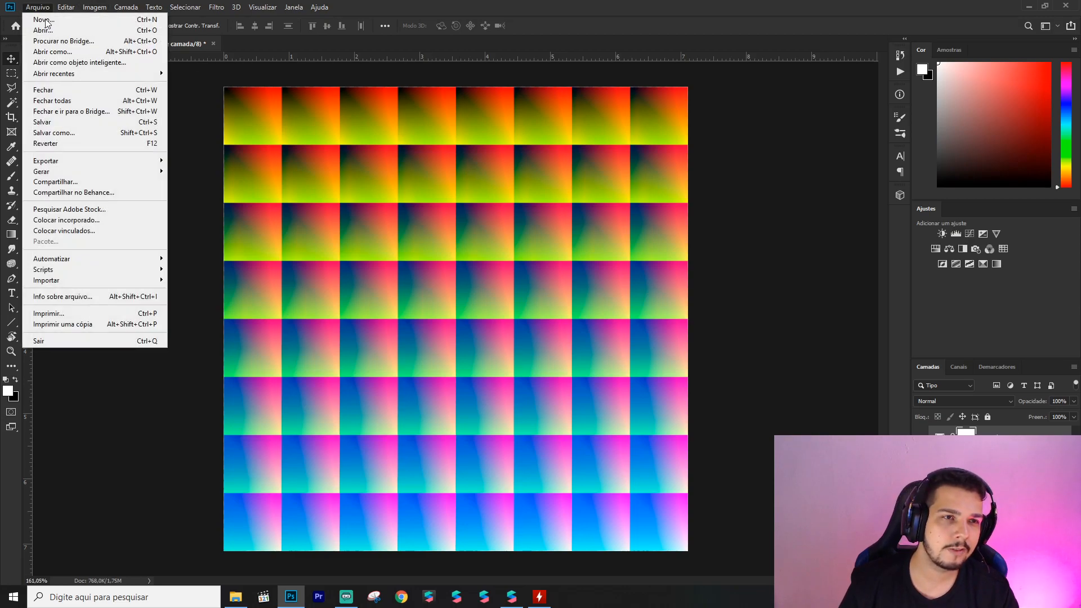
left_click(54, 133)
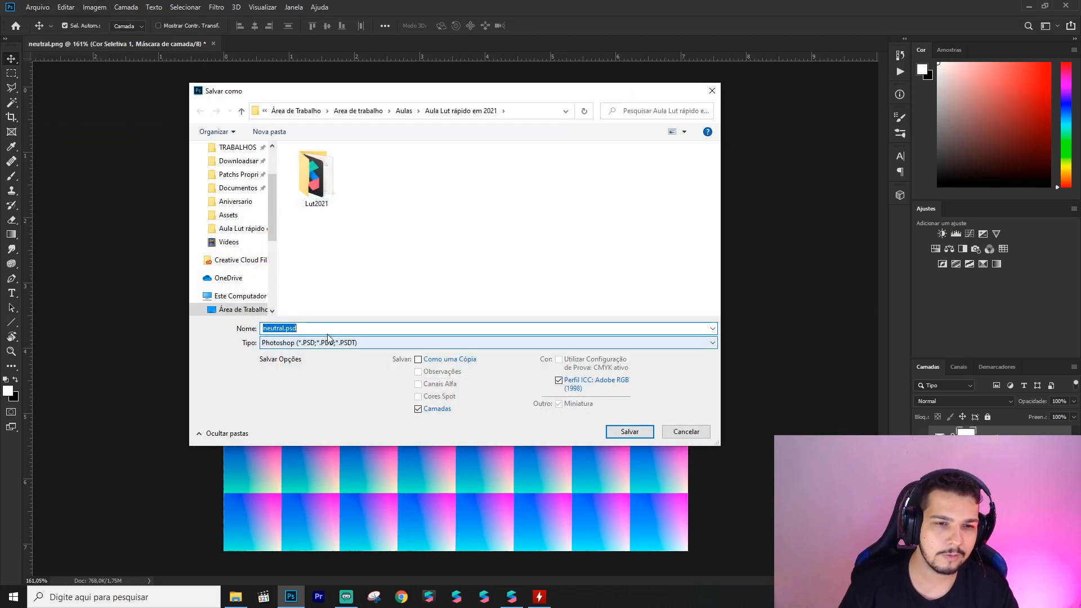
left_click(333, 343)
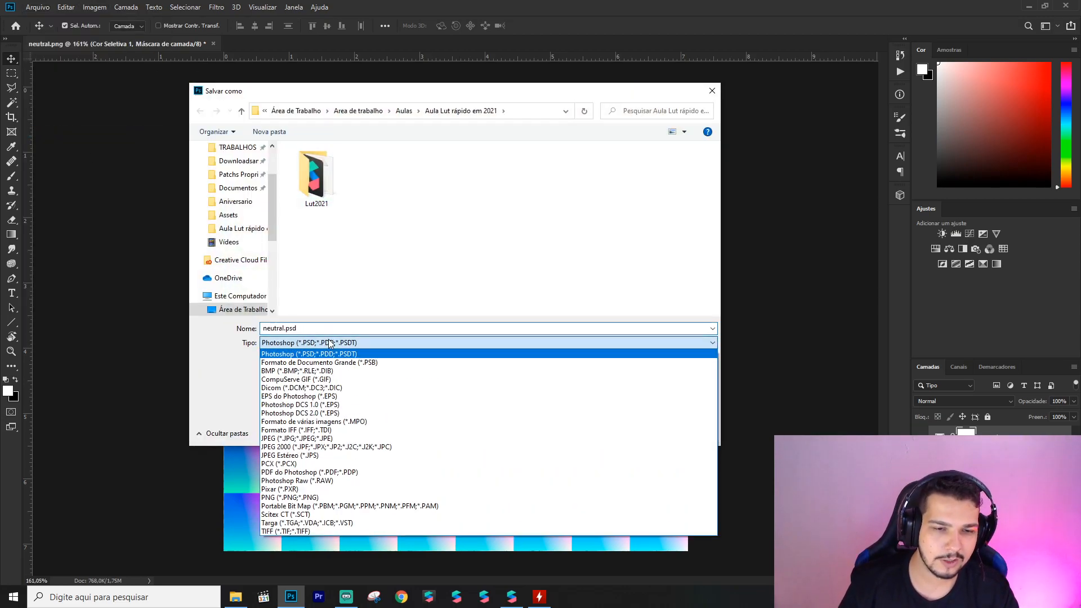
left_click(294, 498)
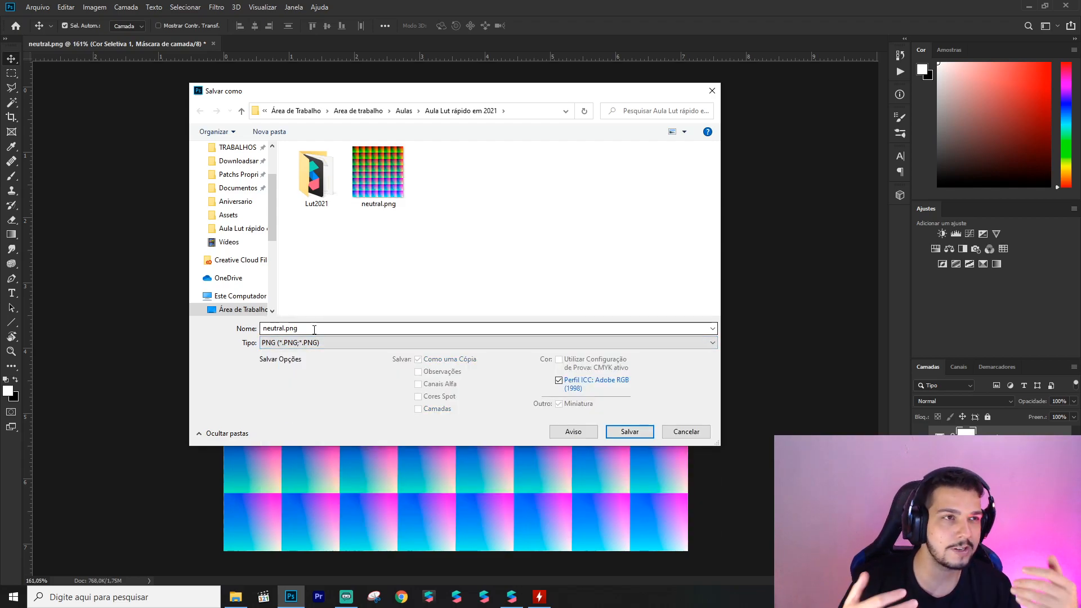
double_click(314, 330)
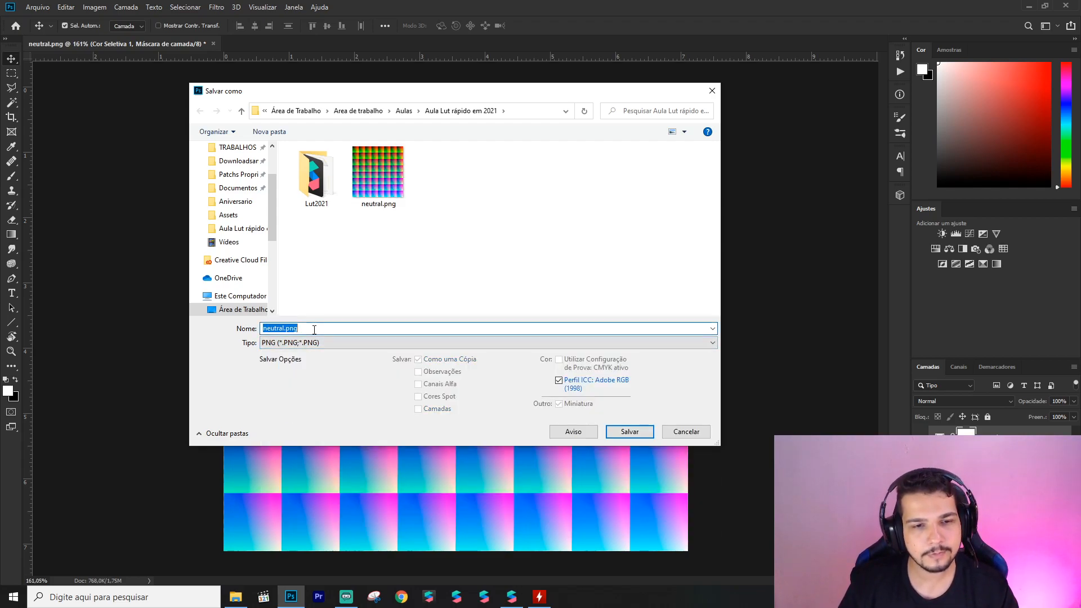
type("lut")
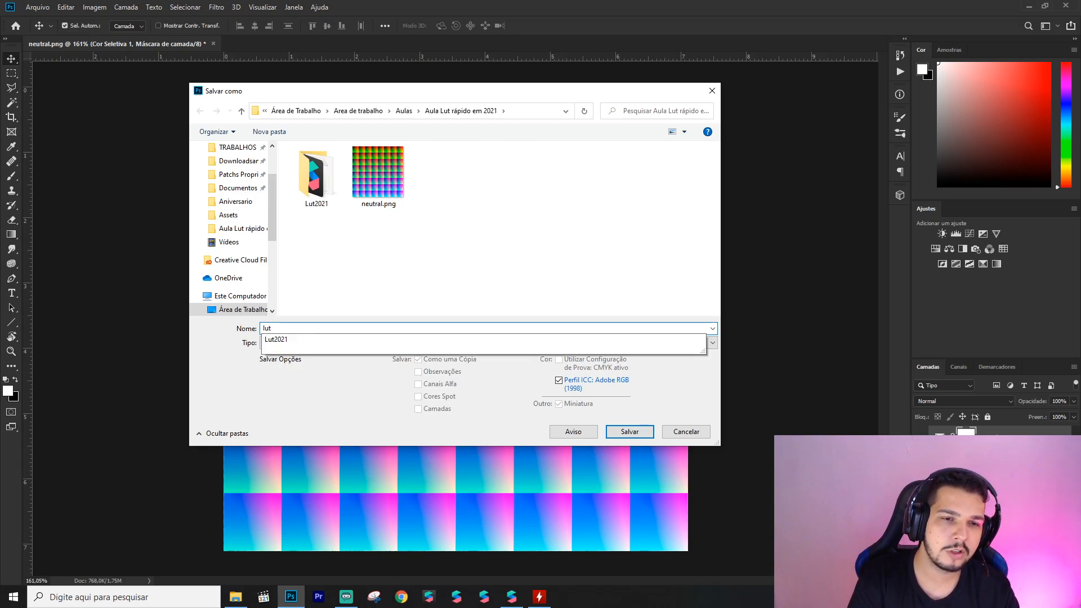
type("2021")
type(".png")
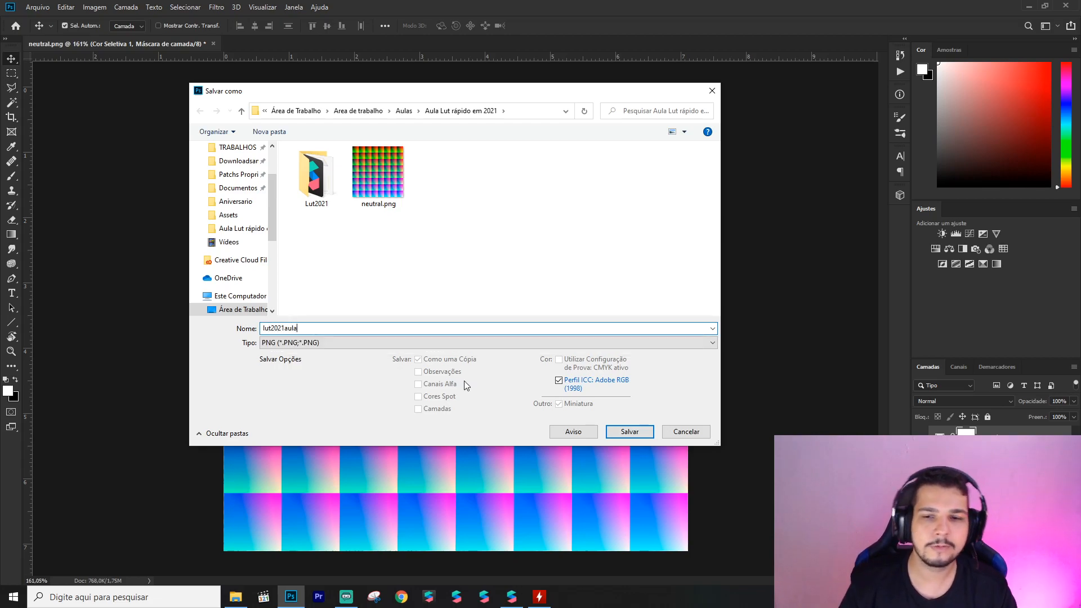
left_click(630, 433)
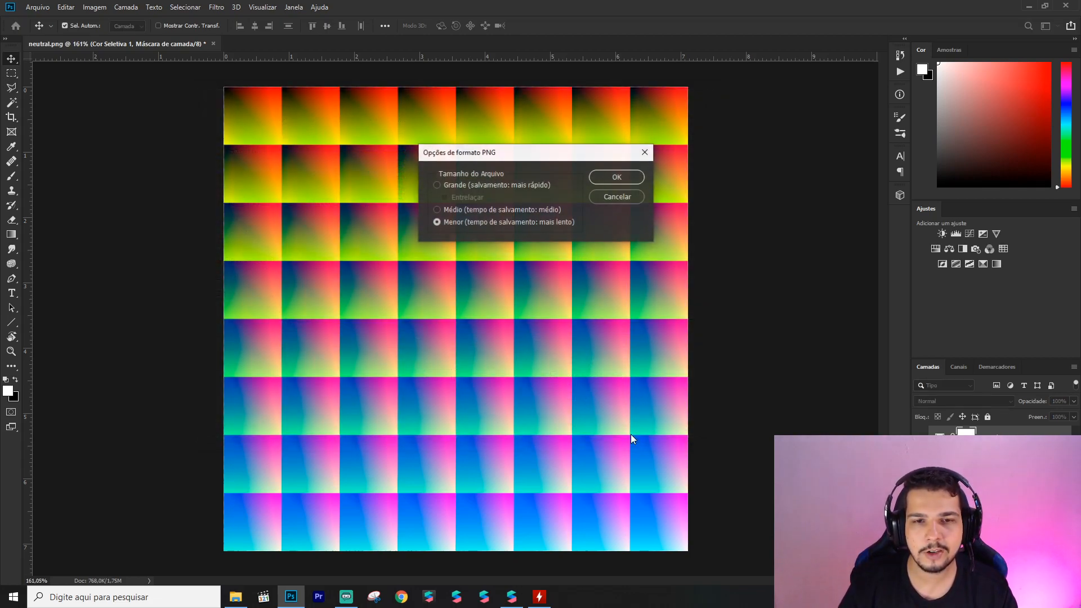
left_click(604, 176)
left_click(235, 597)
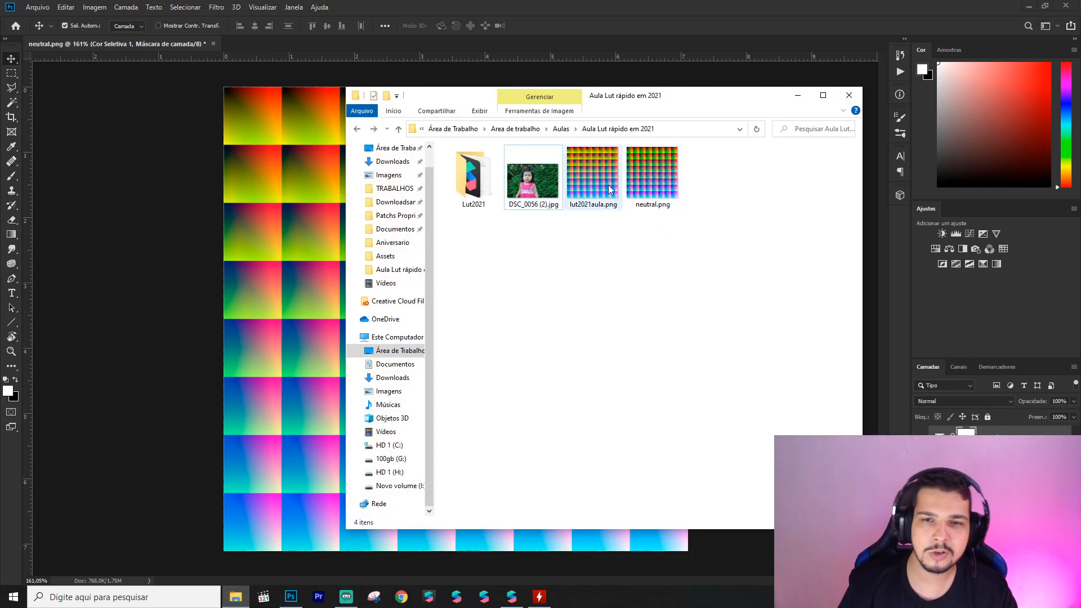
Switch to Spark AR Studio, close the open project discarding its changes, and create a new blank project in a maximized window.
left_click(513, 598)
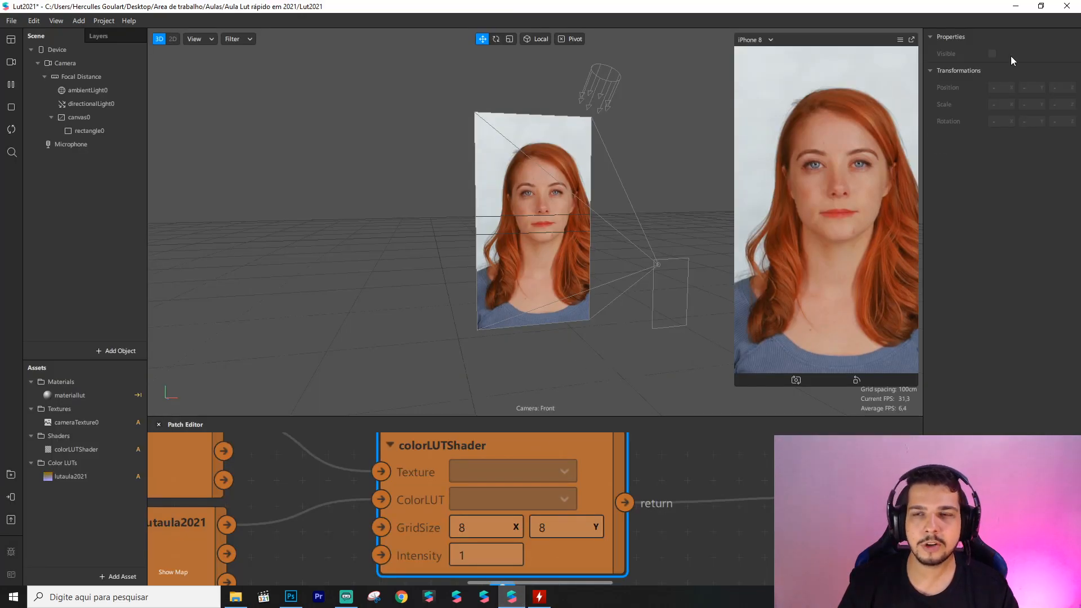
left_click(1070, 7)
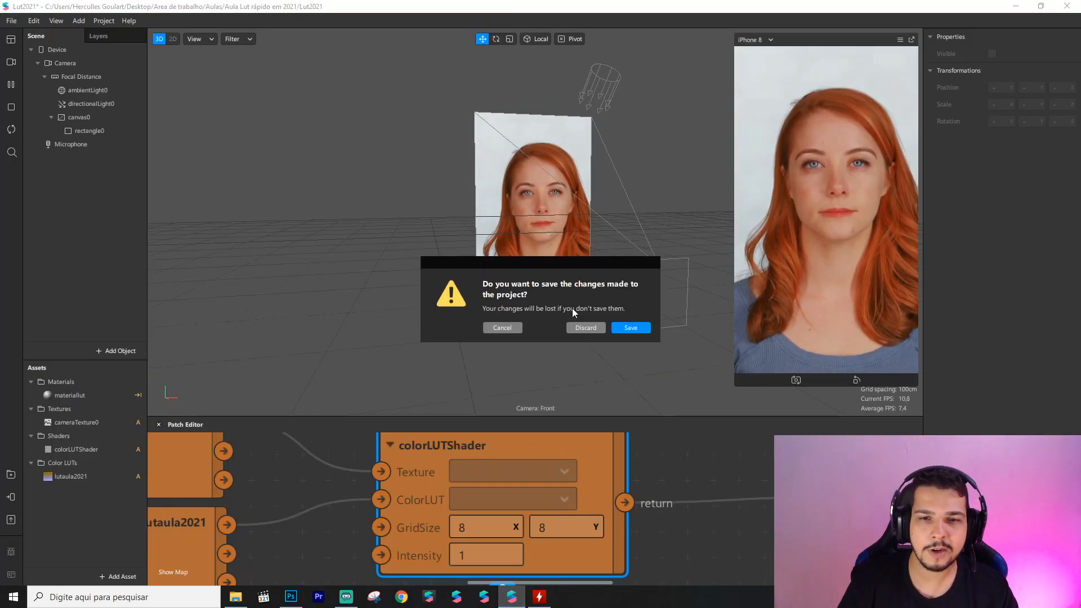
left_click(598, 329)
left_click(391, 210)
left_click(601, 386)
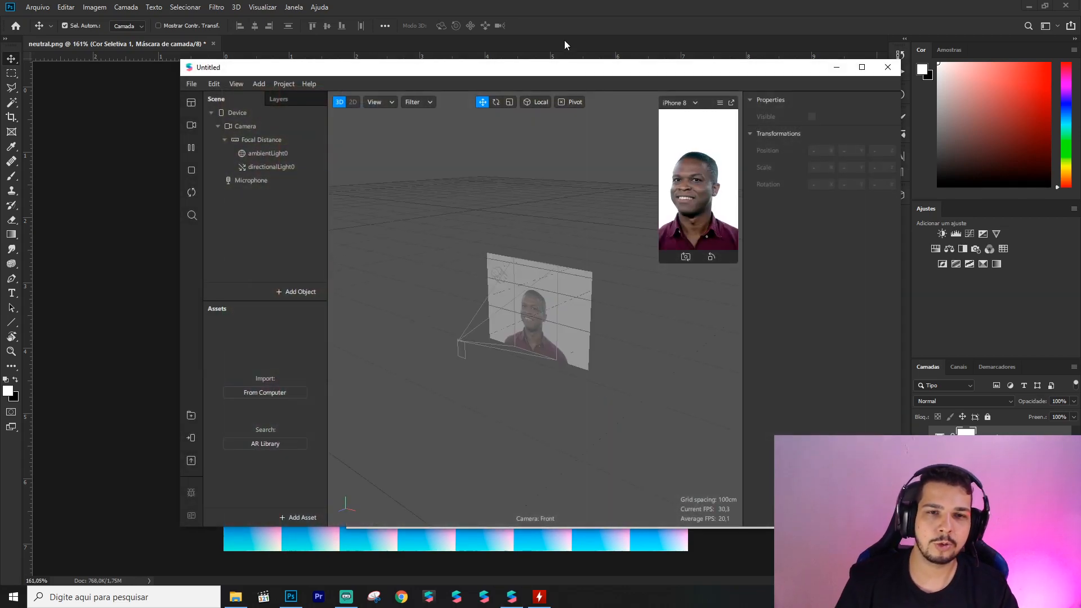
double_click(515, 67)
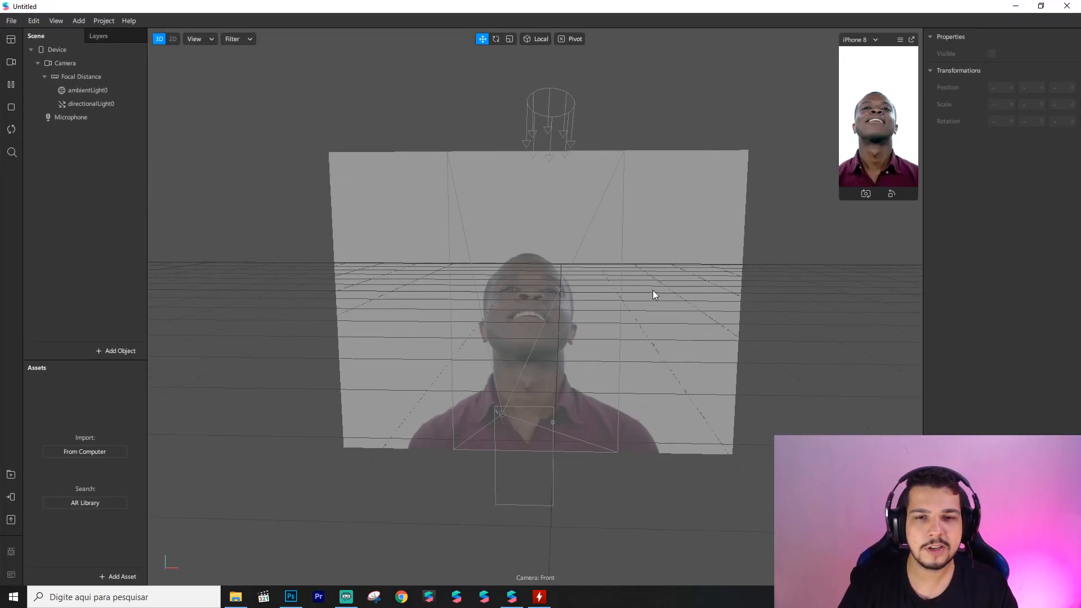
Import lut2021aula.png as a Color LUT and enlarge the iPhone 8 preview.
left_click(11, 21)
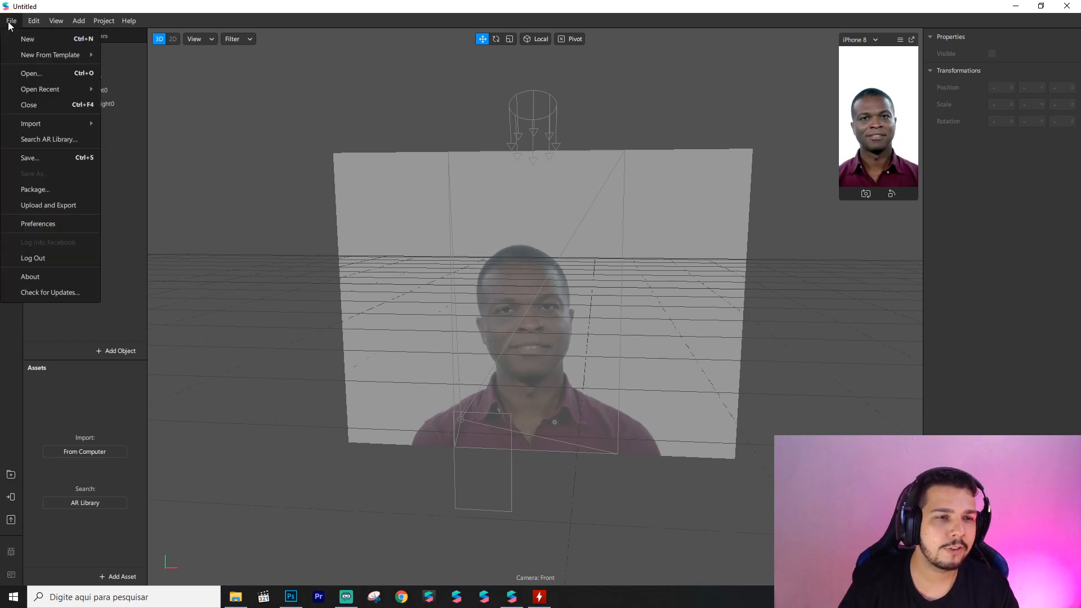
mouse_move(47, 128)
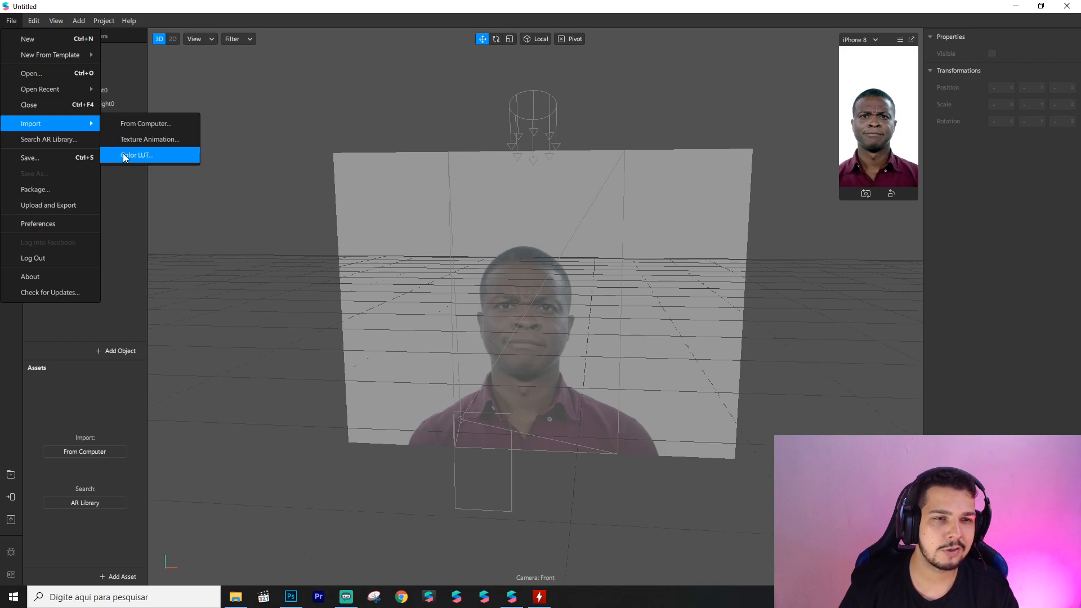
left_click(143, 155)
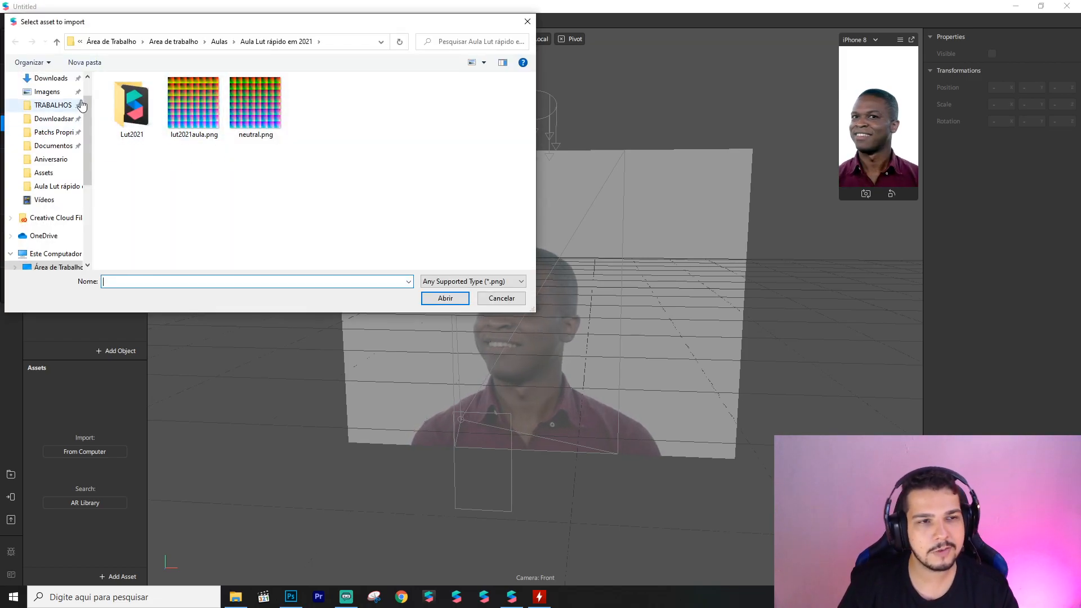
scroll(68, 107, "up", 1)
left_click(191, 108)
double_click(180, 114)
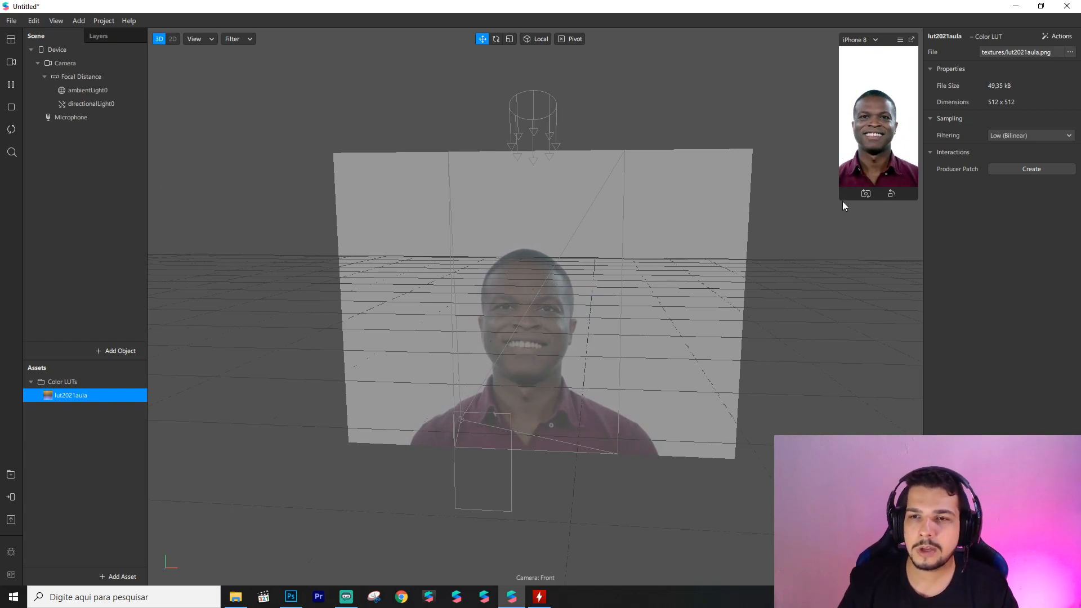
left_click_drag(840, 200, 706, 437)
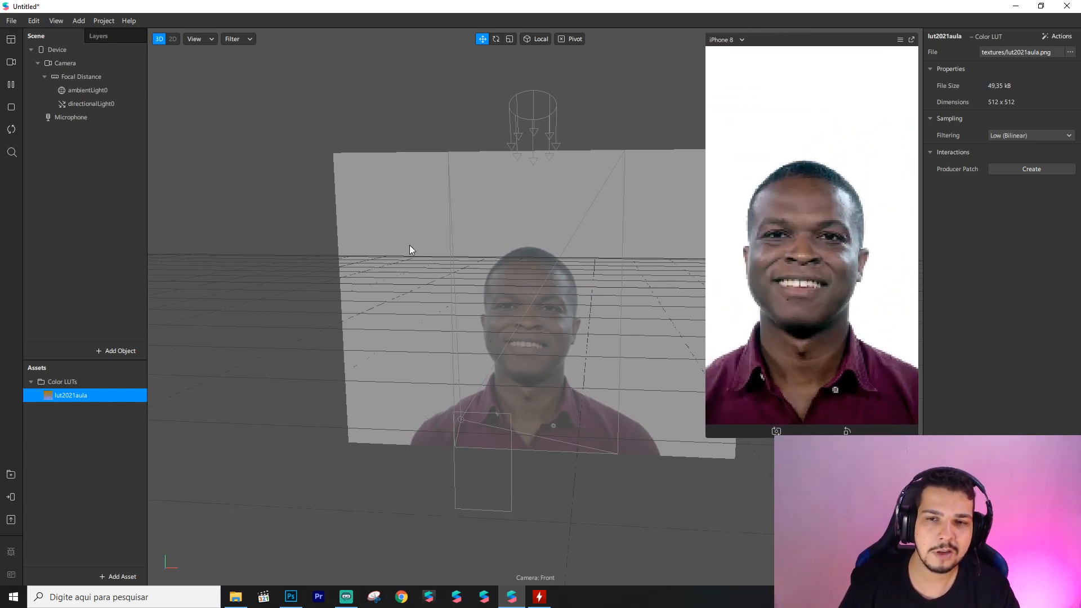
Add a rectangle to the scene and make it fill the full width and height of its canvas.
right_click(84, 147)
mouse_move(130, 154)
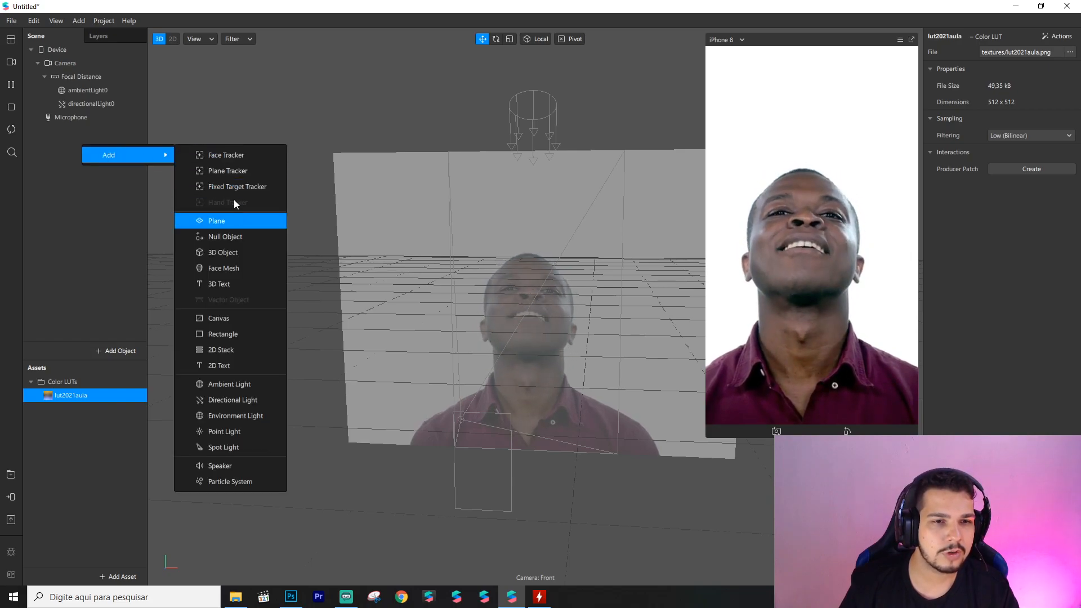
left_click(227, 335)
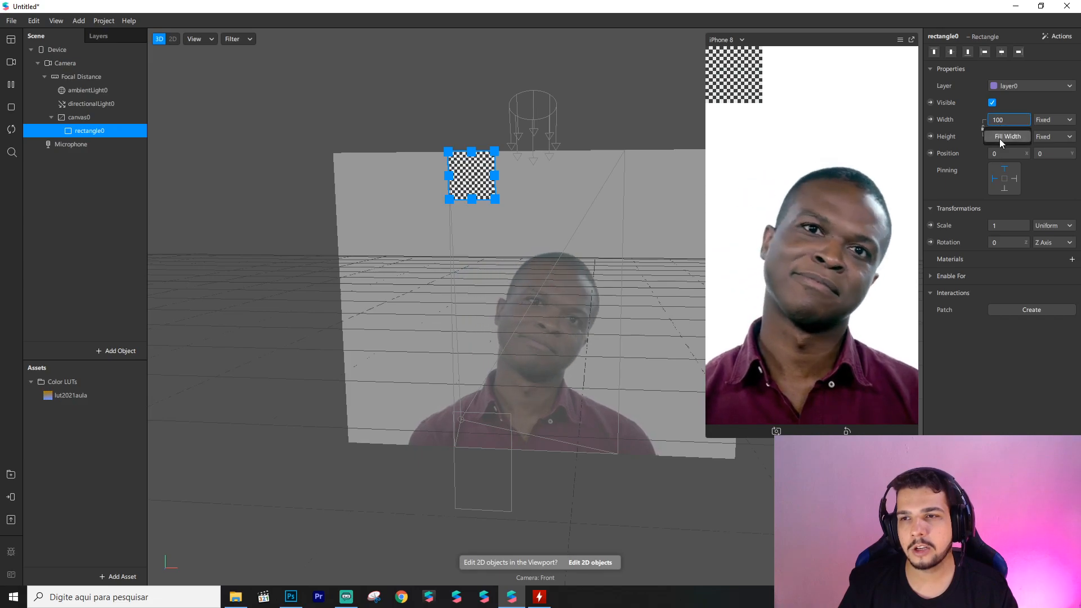
left_click(1001, 140)
left_click(1001, 154)
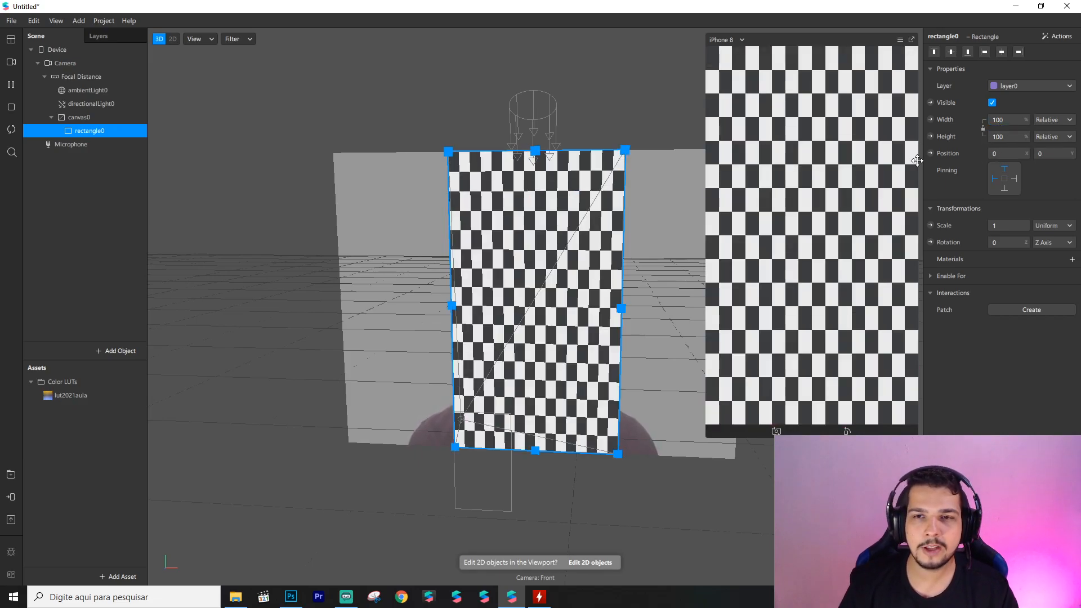
Create a new material on the rectangle and set its shader type to Flat.
left_click(1072, 260)
left_click(1021, 279)
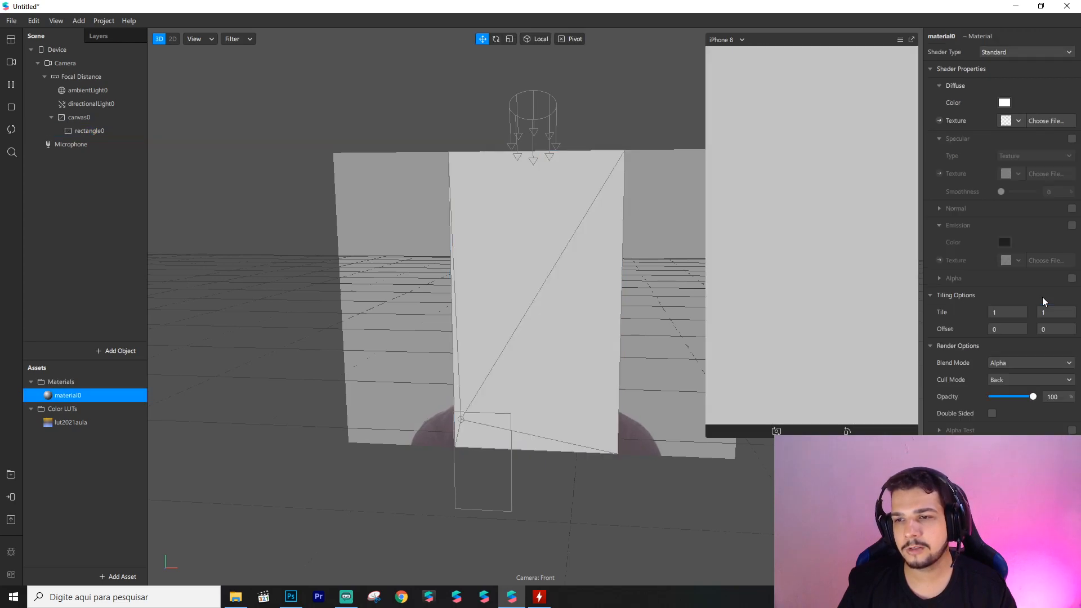
left_click(1005, 53)
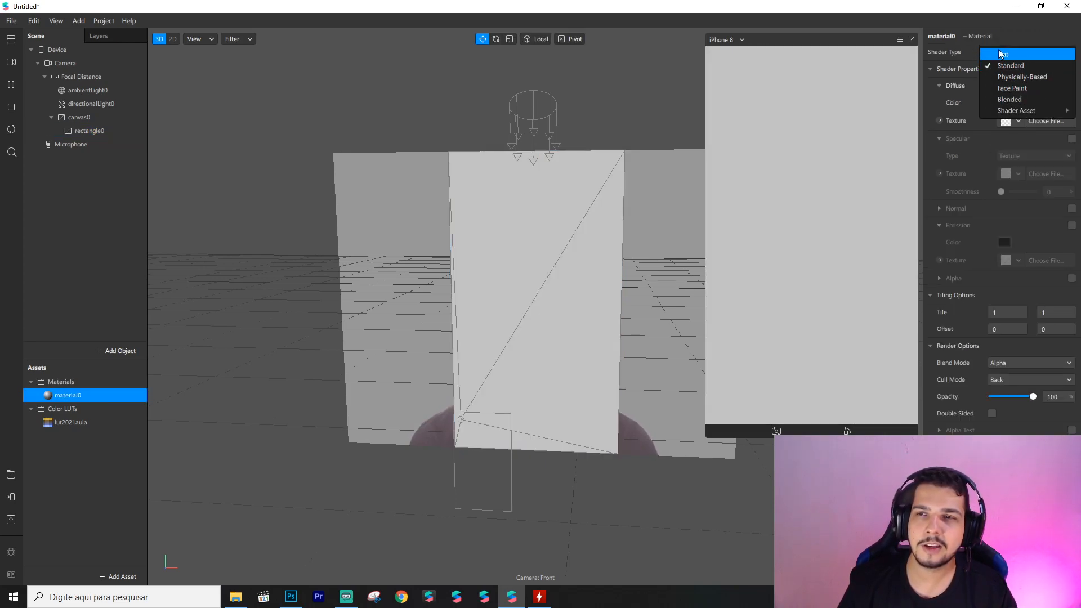
left_click(1001, 54)
left_click(999, 49)
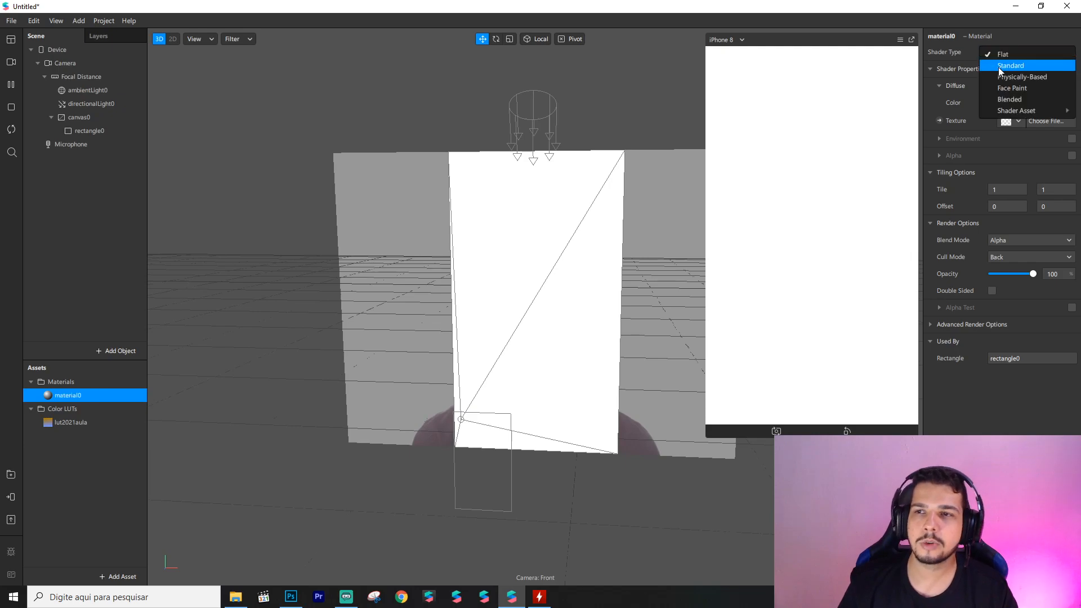
left_click(1004, 63)
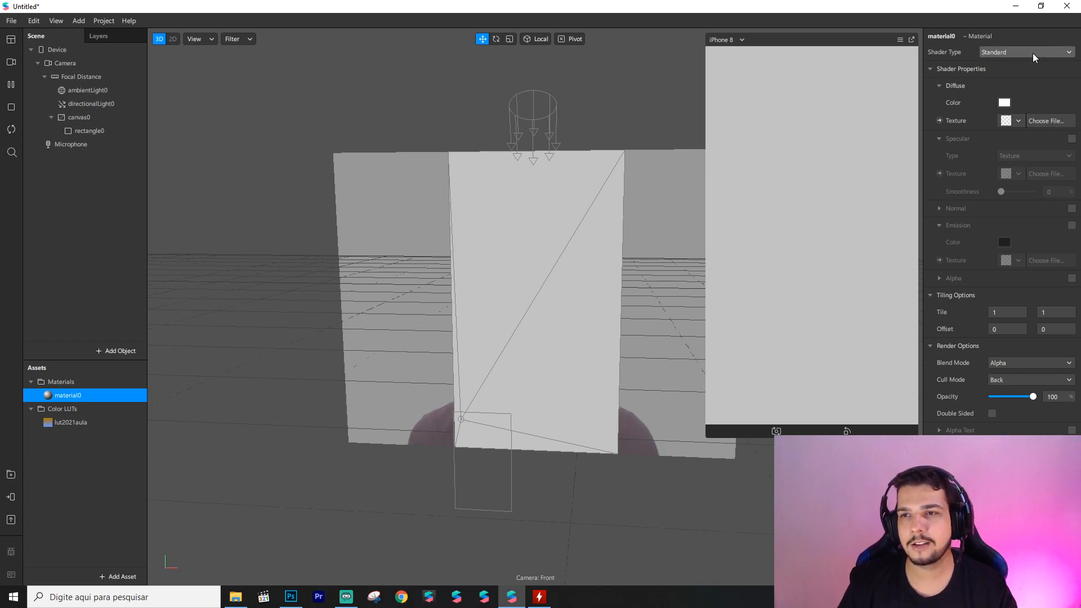
left_click(1033, 52)
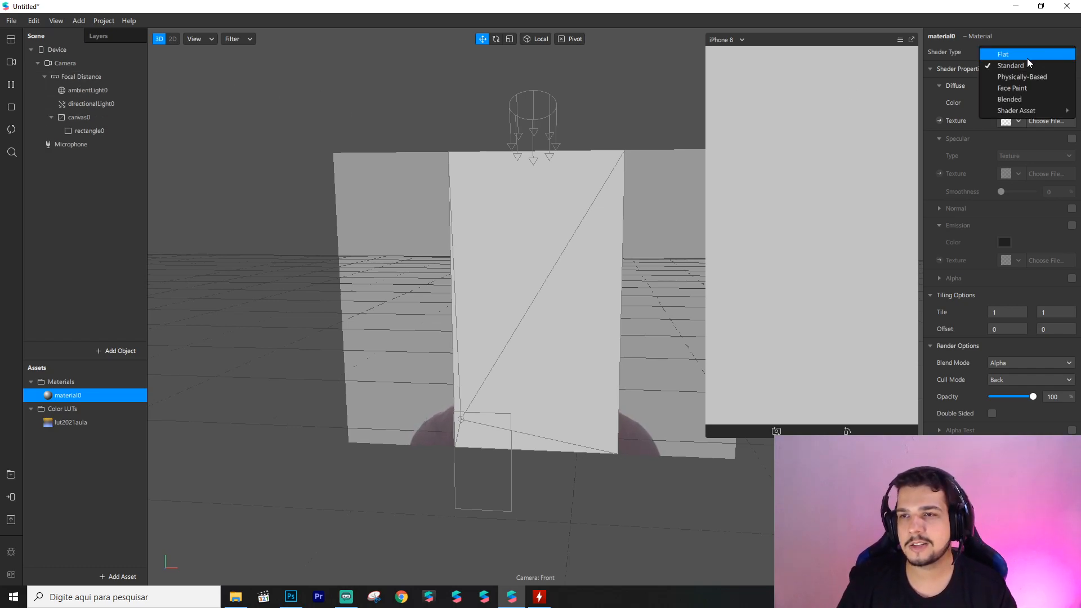
left_click(1027, 58)
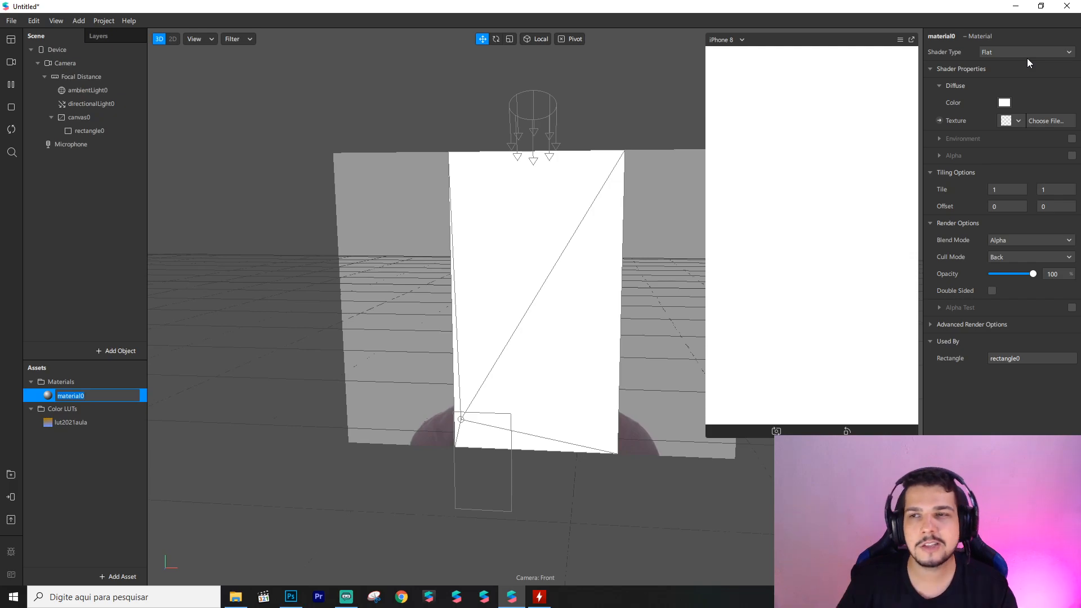
Create a patch for the material's diffuse texture, and extract the camera texture and place it in the Patch Editor.
left_click(940, 120)
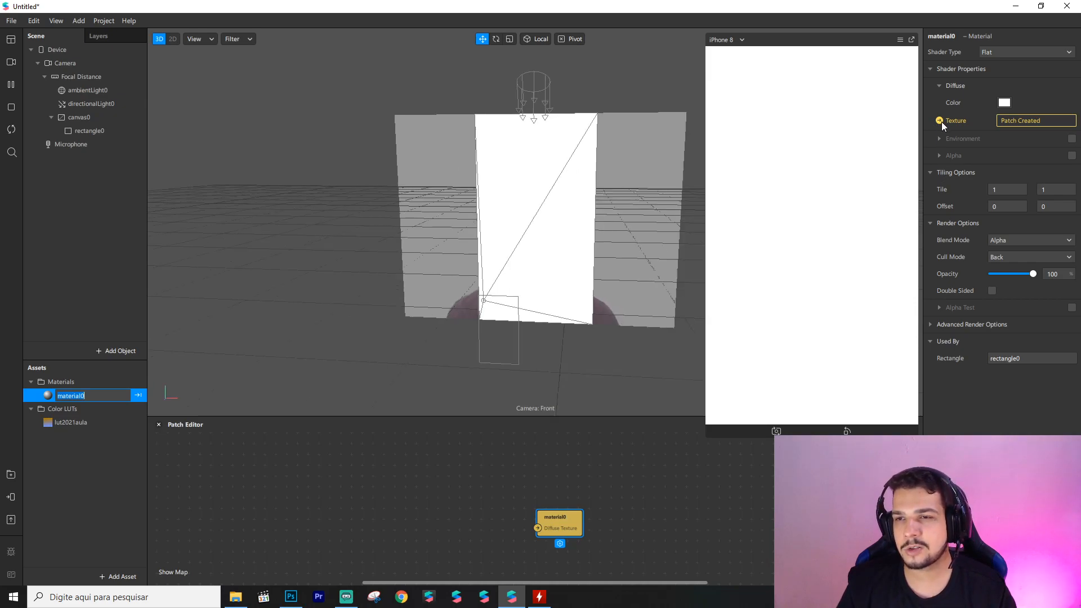
left_click_drag(615, 477, 583, 491)
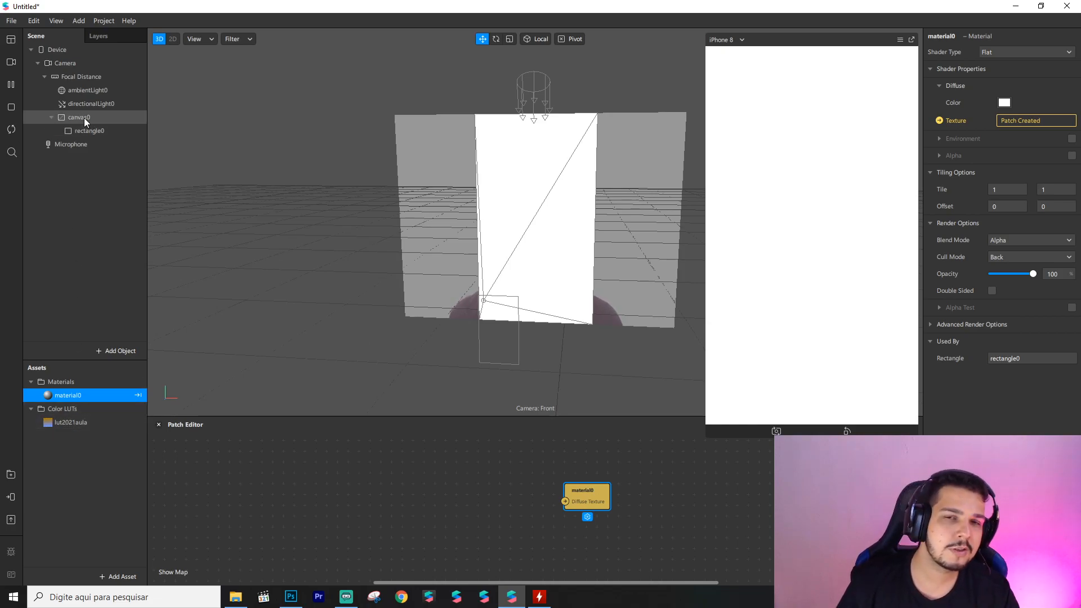
left_click(66, 66)
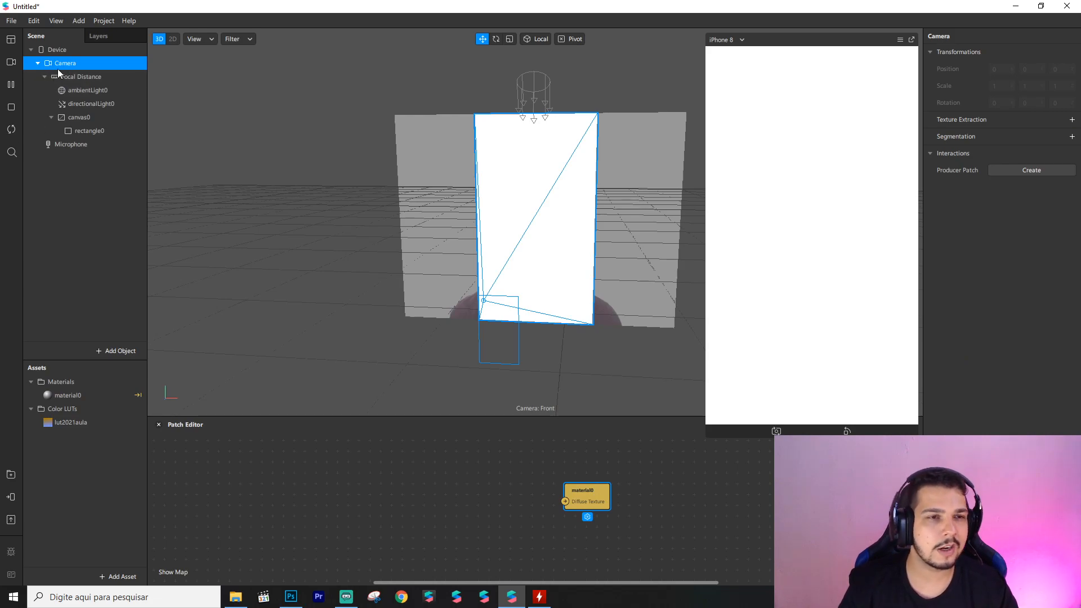
left_click(1072, 120)
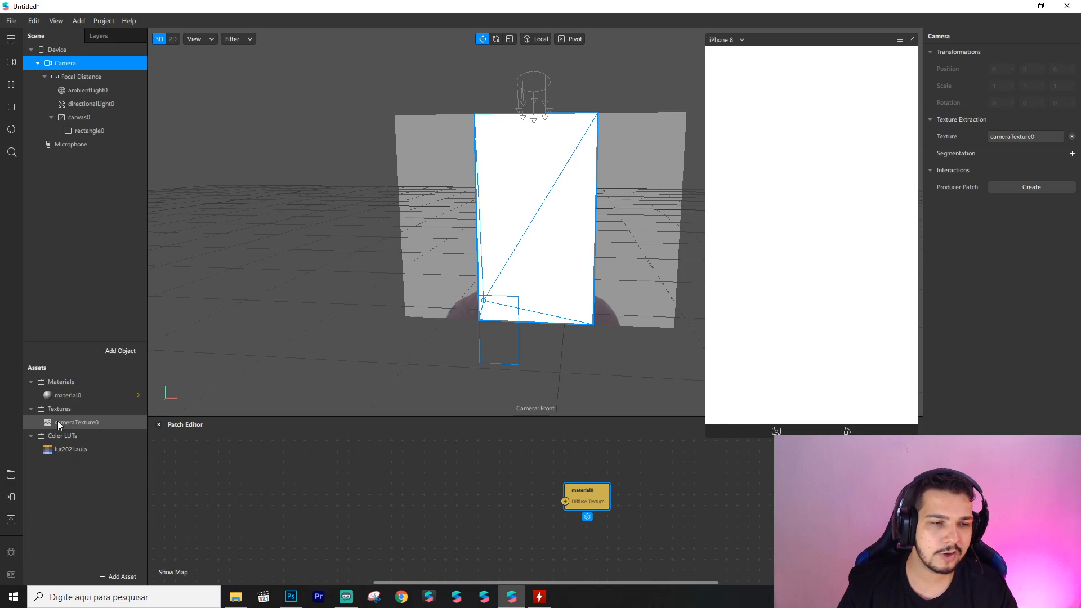
left_click_drag(62, 422, 363, 464)
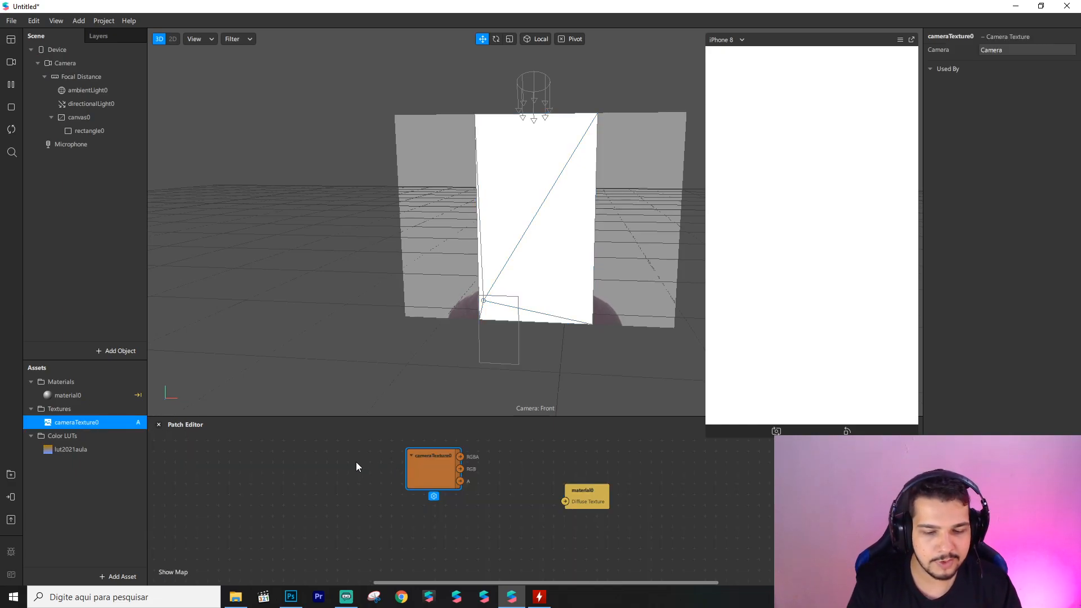
Add the lut2021aula LUT with its shader to the Patch Editor, arranging the shader between the camera texture and material patches.
key("ctrl+alt+p")
key("ctrl+alt+p")
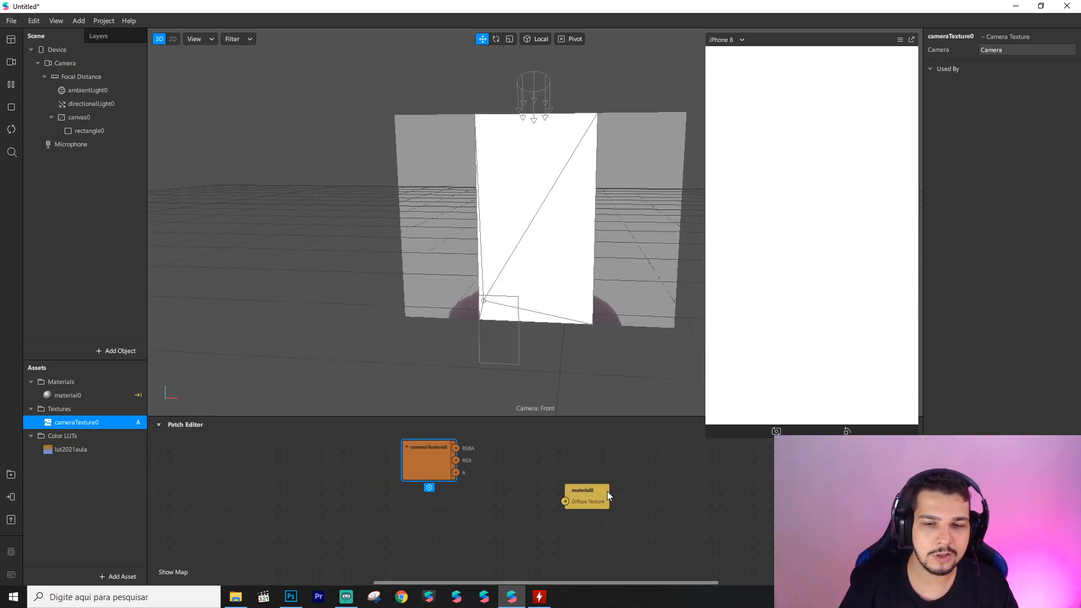
left_click_drag(607, 492, 616, 491)
left_click(76, 396)
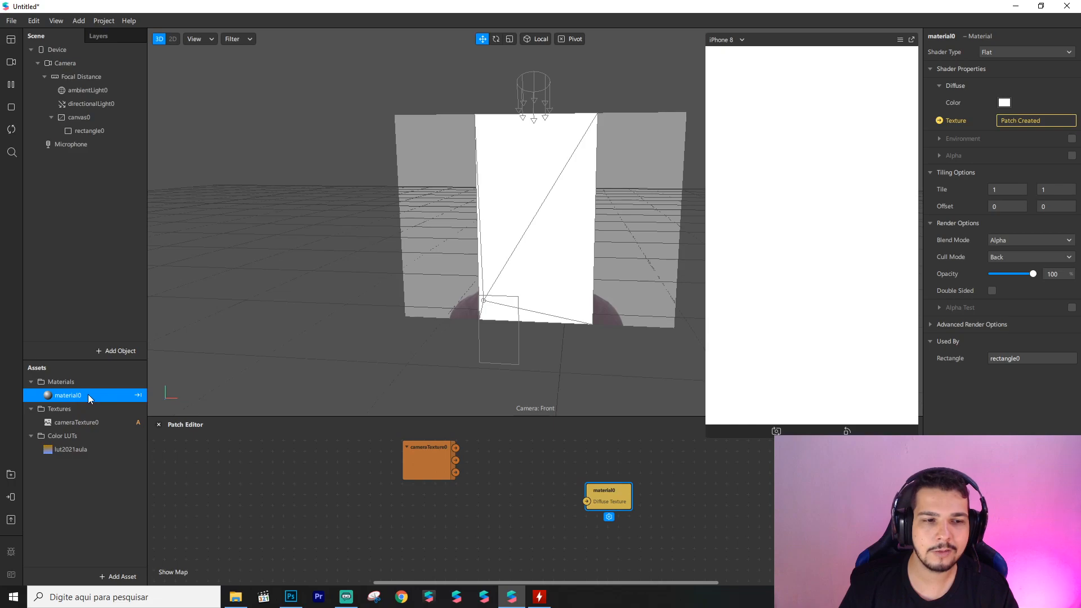
middle_click_drag(542, 503, 417, 524)
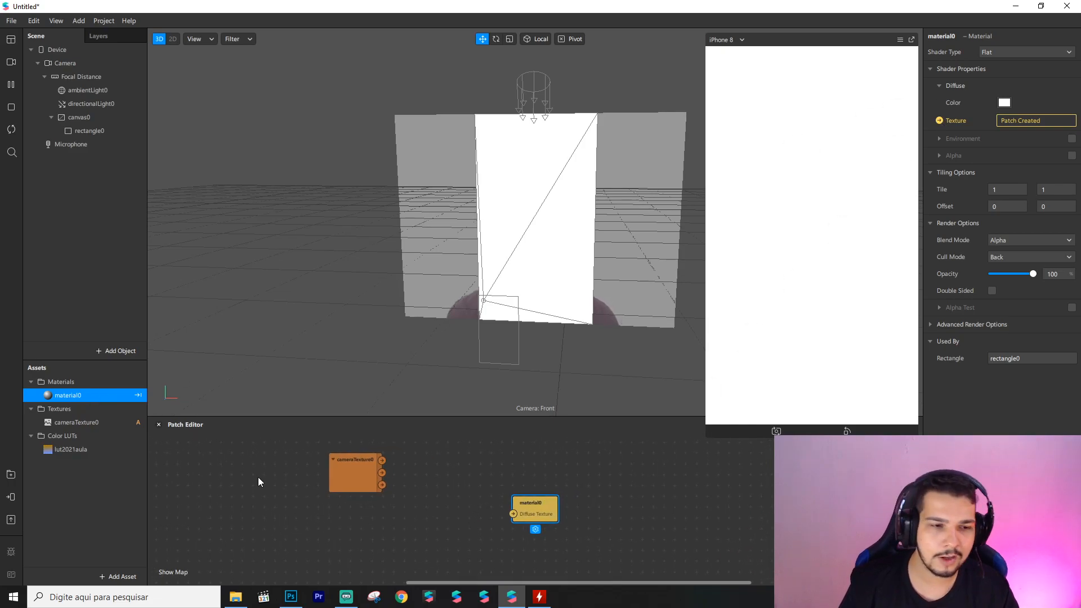
left_click_drag(59, 457, 381, 527)
left_click_drag(473, 513, 434, 466)
left_click_drag(545, 506, 589, 486)
left_click_drag(454, 464, 478, 446)
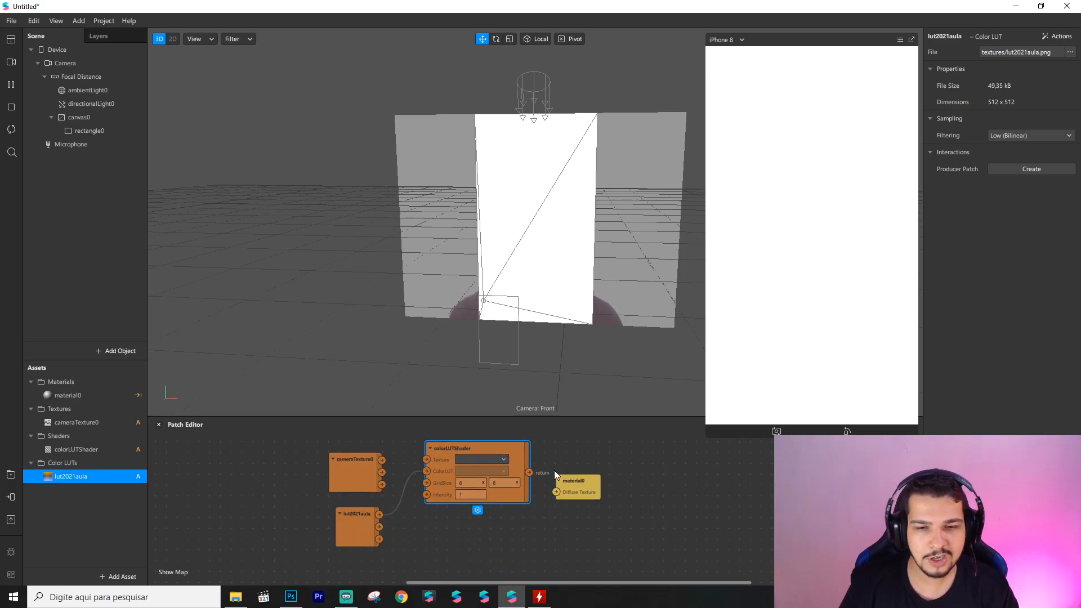
Connect the colorLUTShader output to the material's Diffuse Texture and the camera texture's RGBA output to the shader's Texture input.
left_click_drag(528, 472, 551, 491)
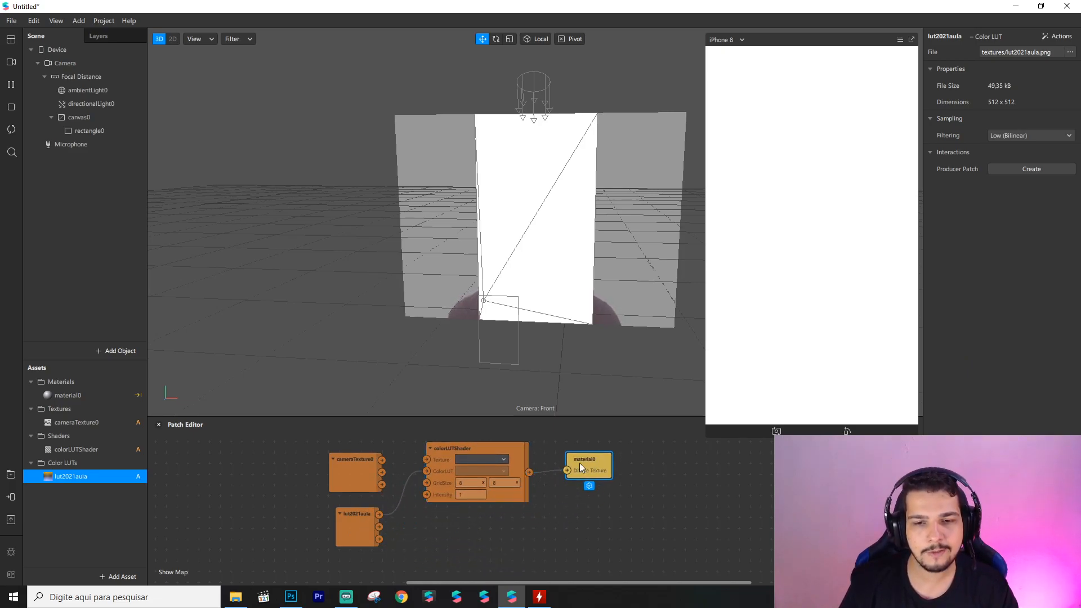
left_click(349, 457)
left_click_drag(383, 461, 427, 460)
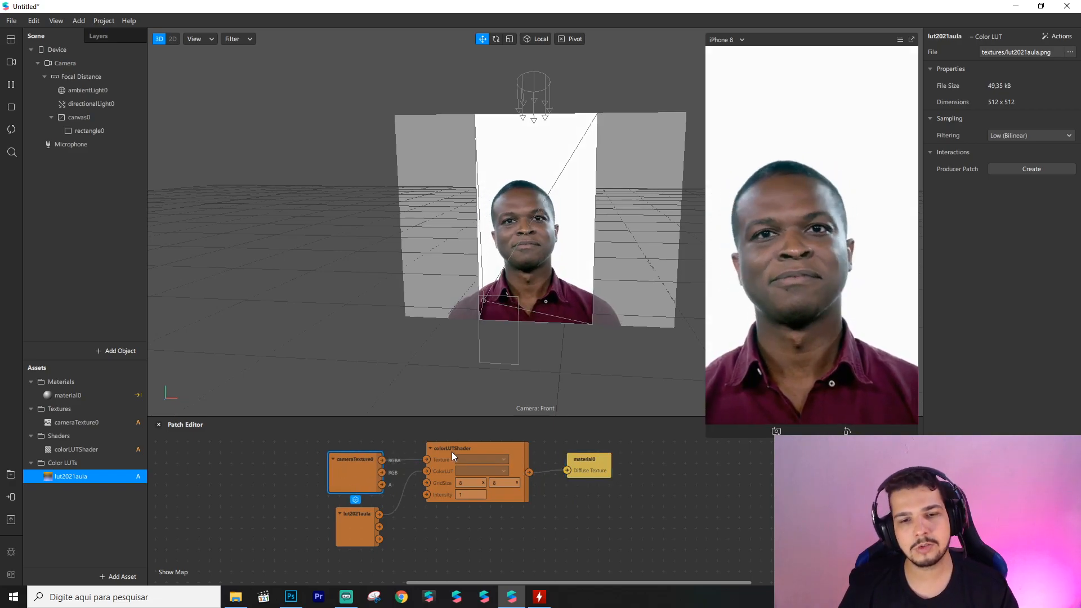
left_click_drag(471, 449, 482, 460)
left_click(355, 467)
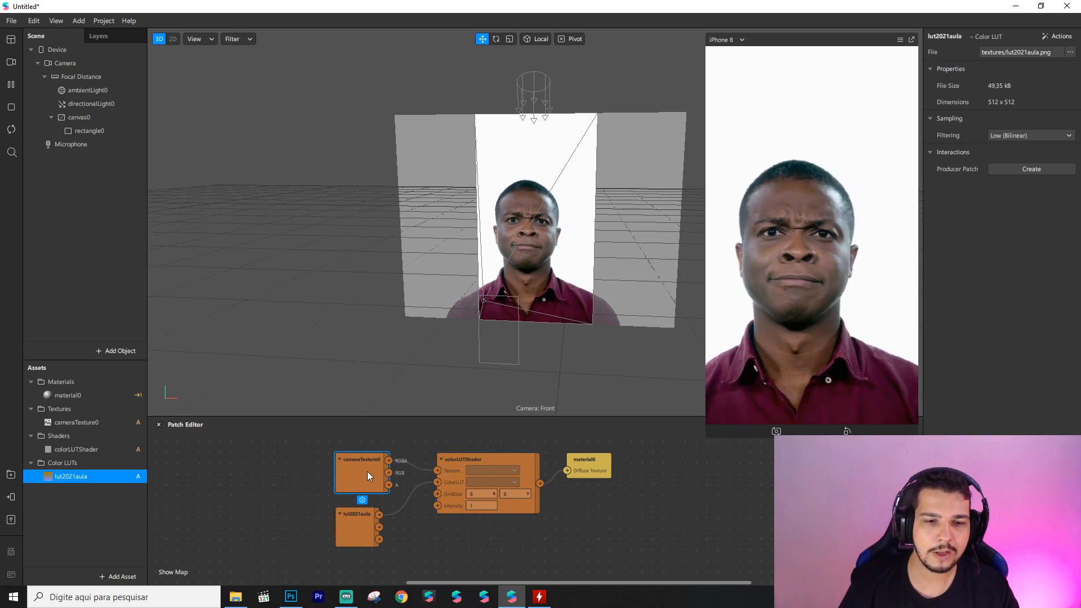
Switch the preview's real-time simulation to the outdoor garden video.
left_click(10, 62)
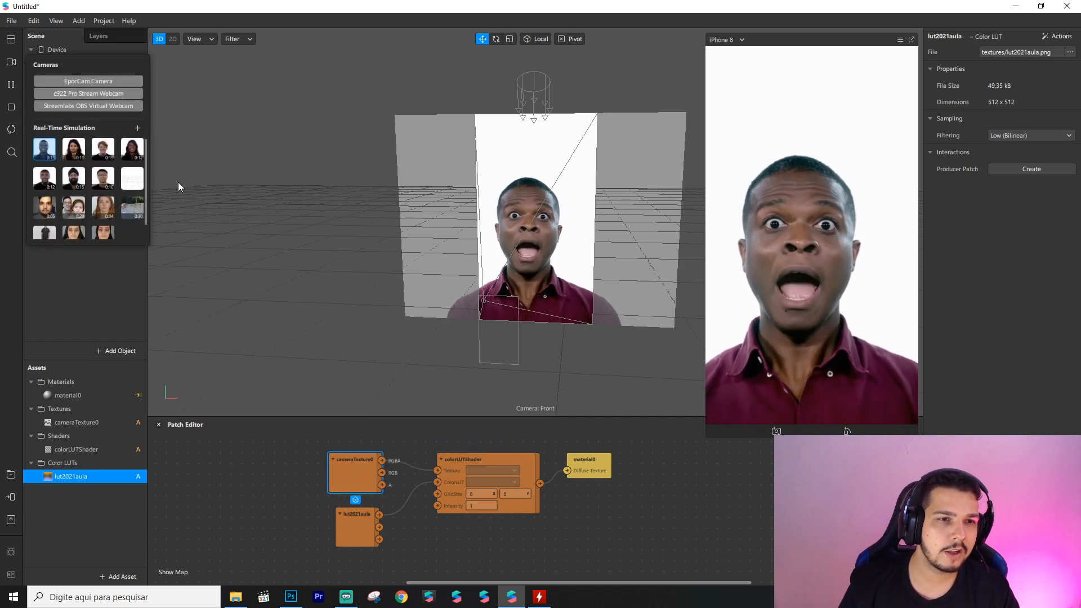
left_click(136, 205)
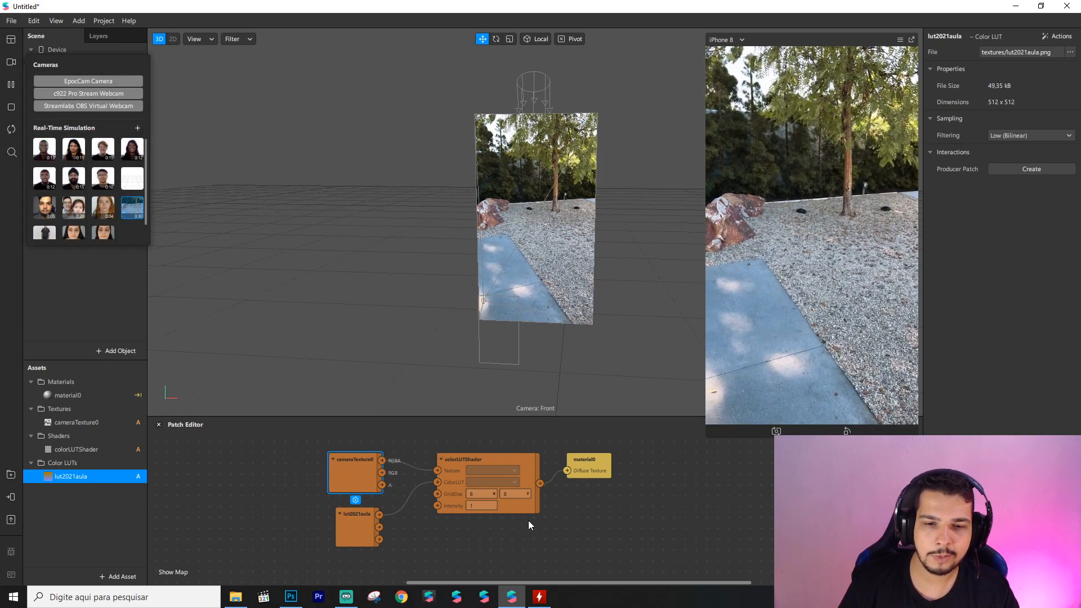
left_click(488, 506)
left_click(490, 519)
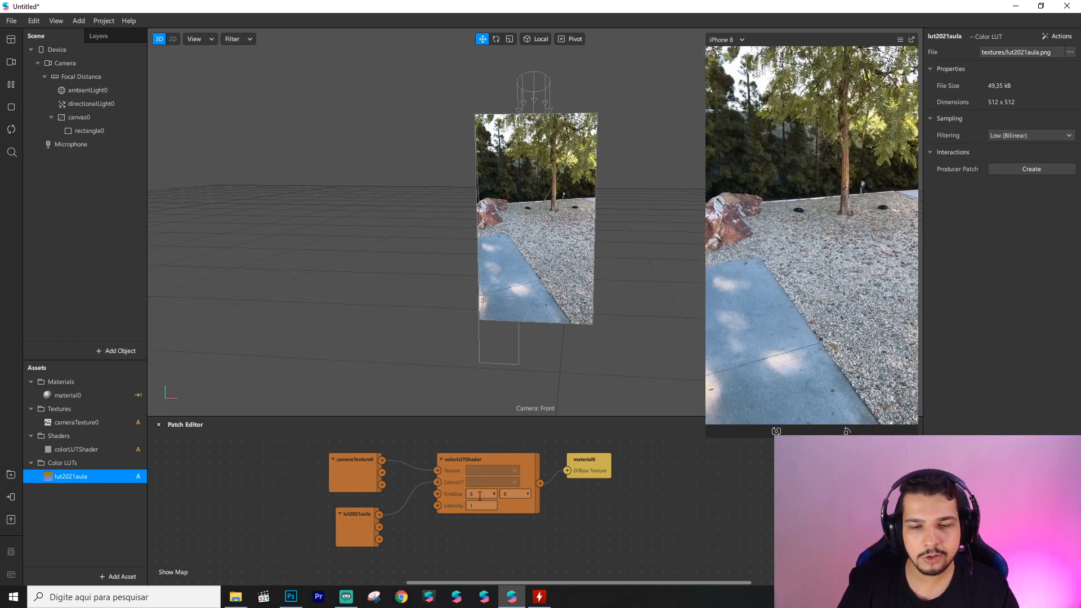
Try the colorLUTShader intensity at 0 and 0.5, and restore it to 1.
left_click(526, 466)
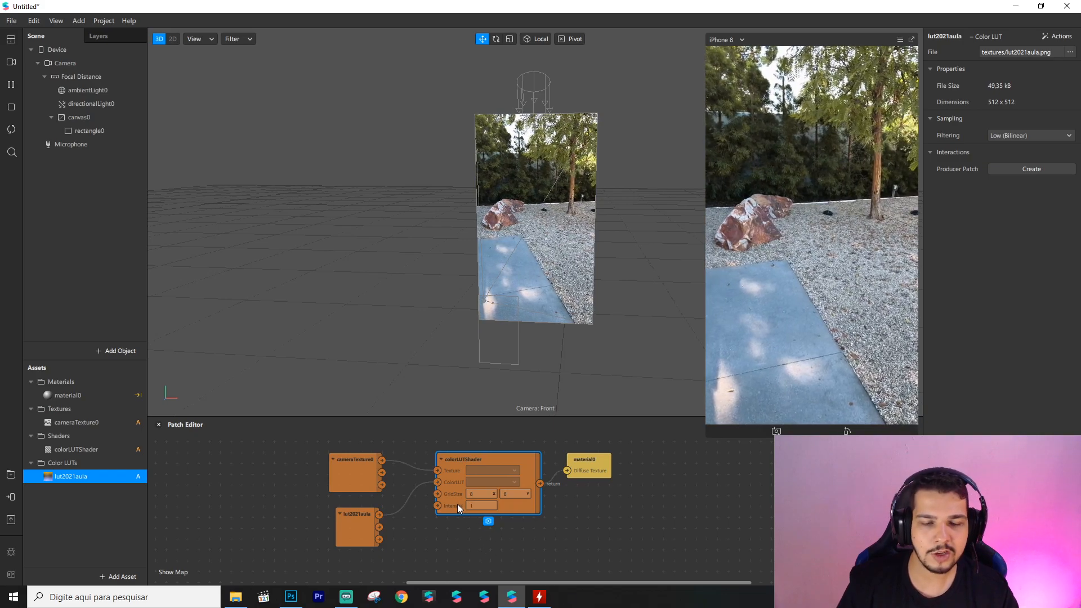
type("0")
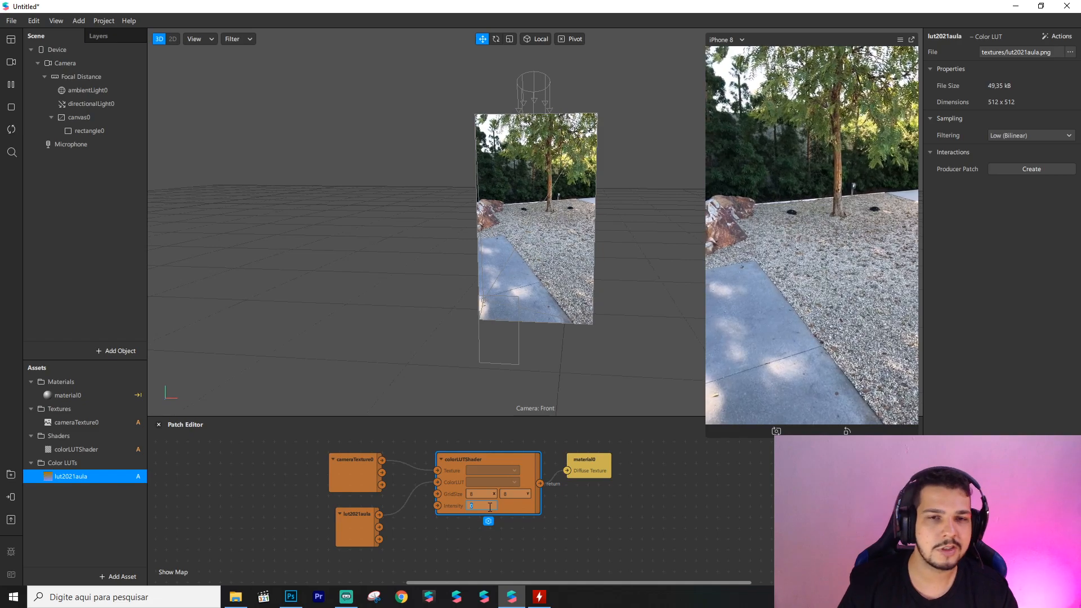
type(",5")
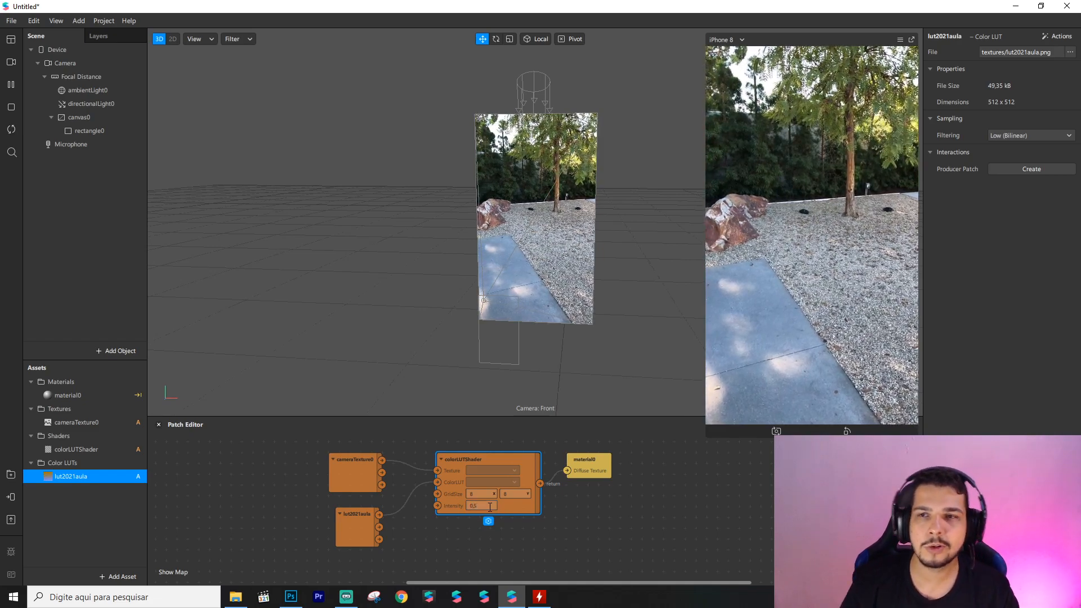
type("1")
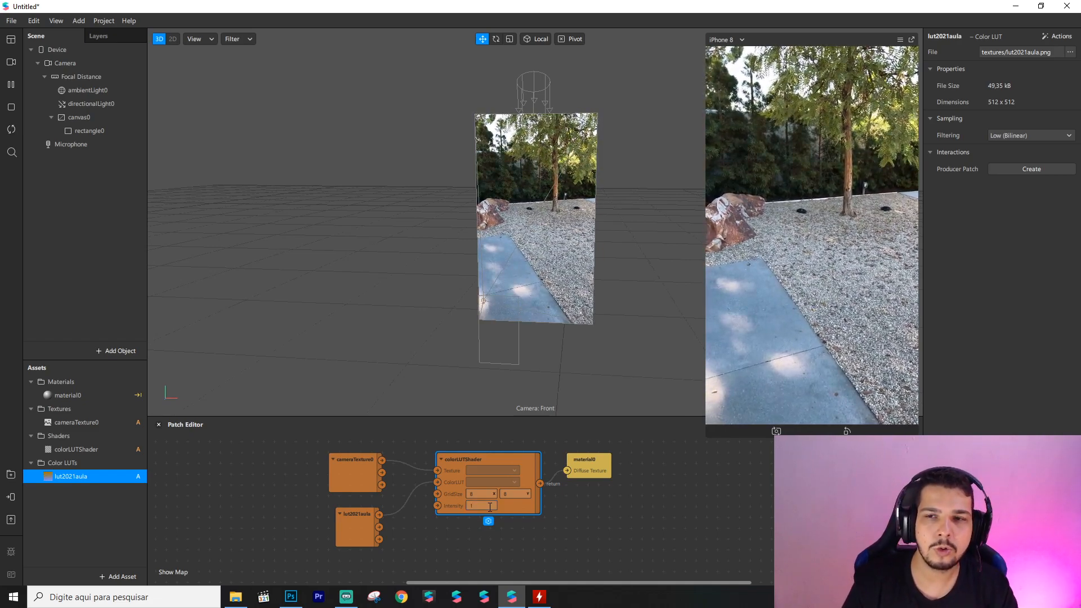
Move the material patch well away from the colorLUTShader patch to make room for more patches between them.
left_click(607, 523)
left_click_drag(588, 469, 735, 471)
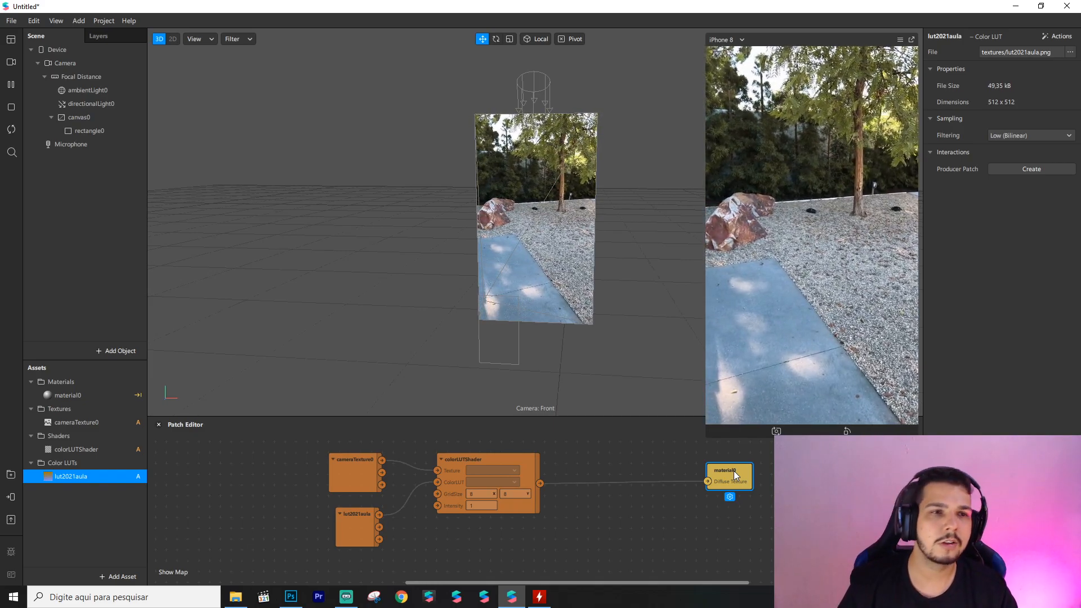
left_click_drag(734, 471, 745, 486)
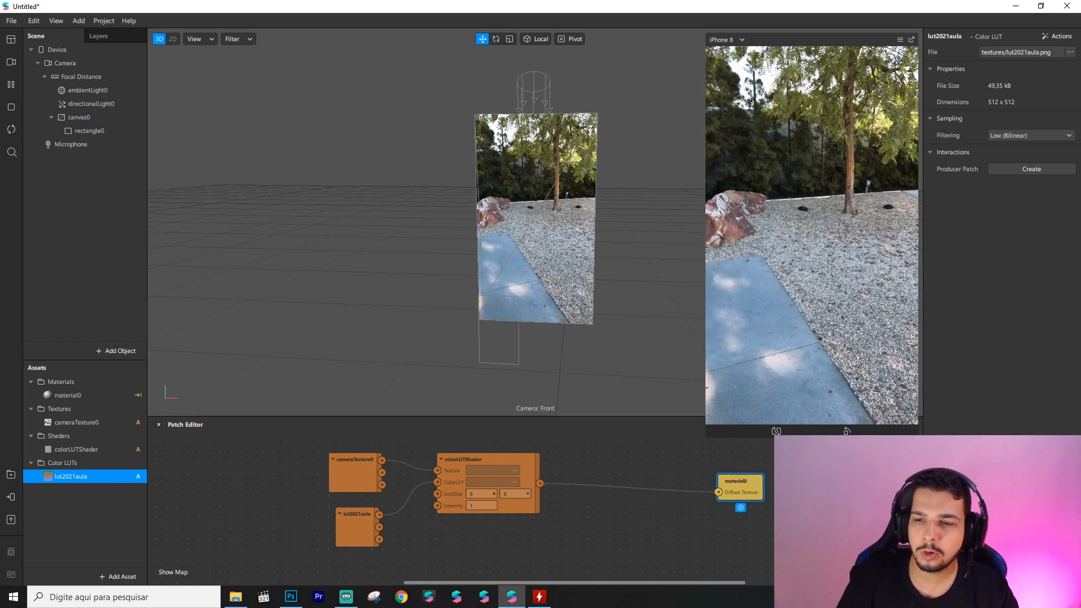
left_click(653, 522)
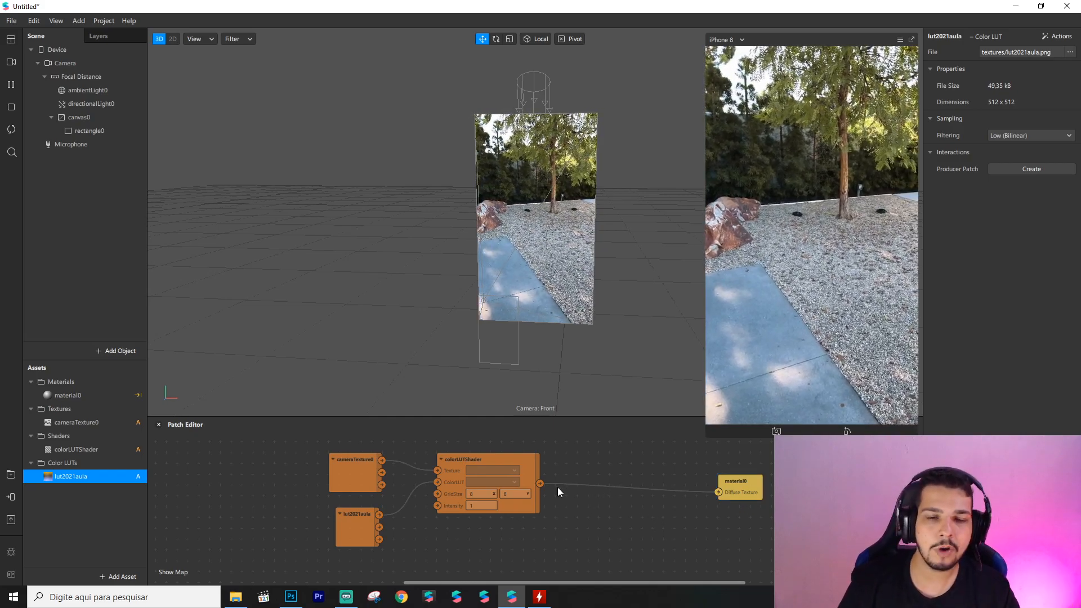
left_click_drag(513, 459, 502, 459)
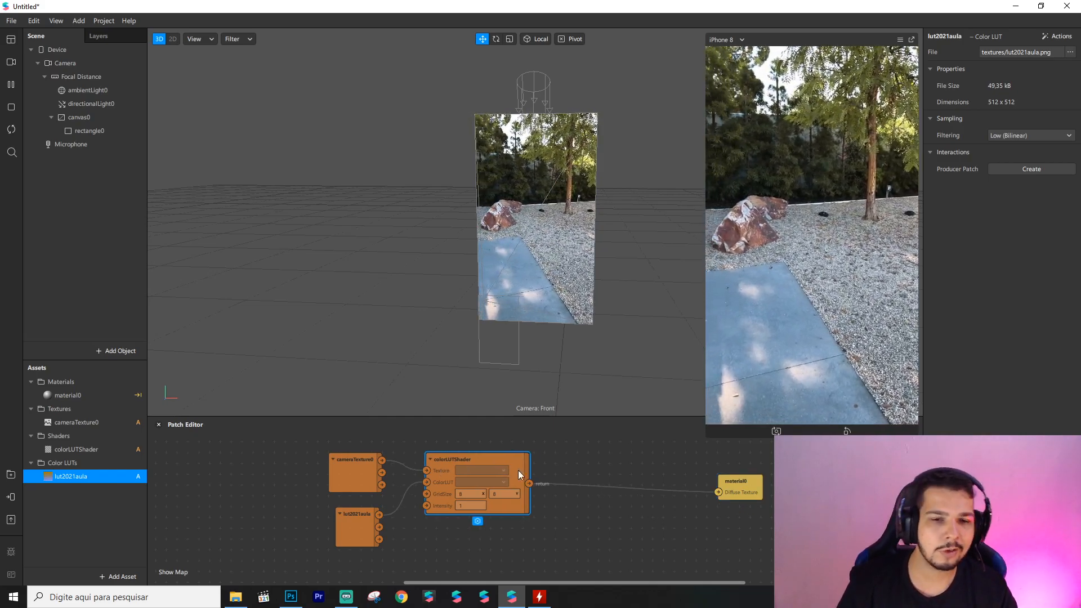
left_click(644, 472)
left_click_drag(744, 482, 755, 481)
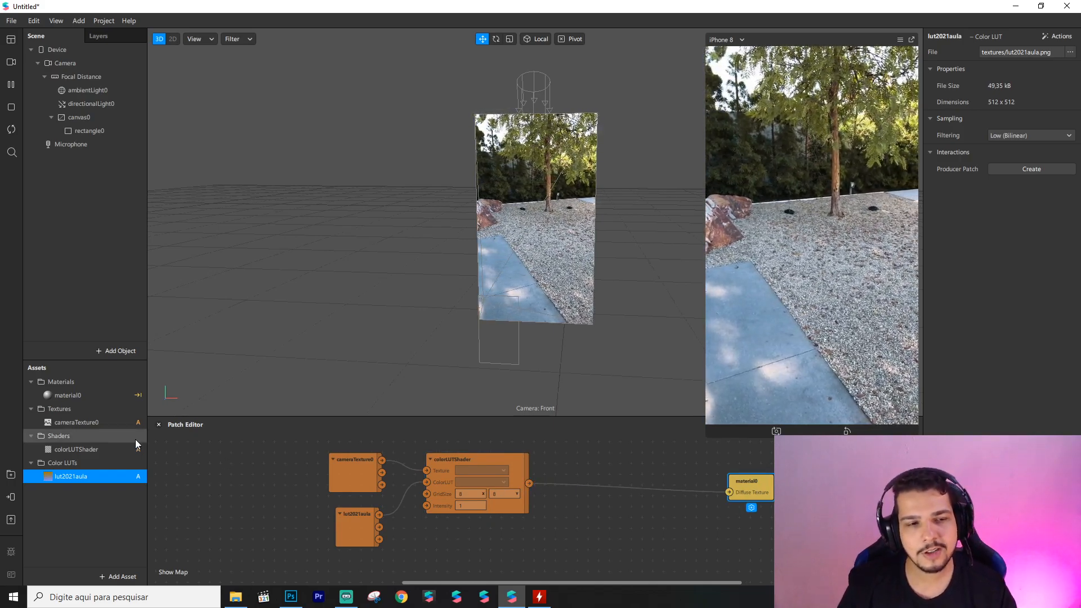
Search the AR Library for "adjust colors" and import the Adjust Colors patch asset into the project.
left_click(11, 474)
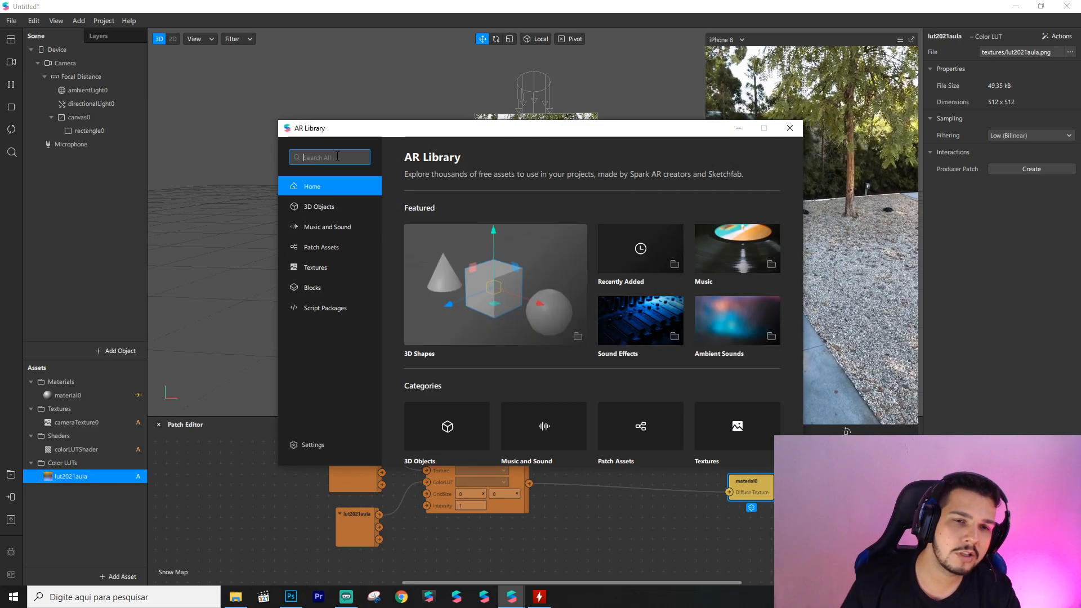
type("adju")
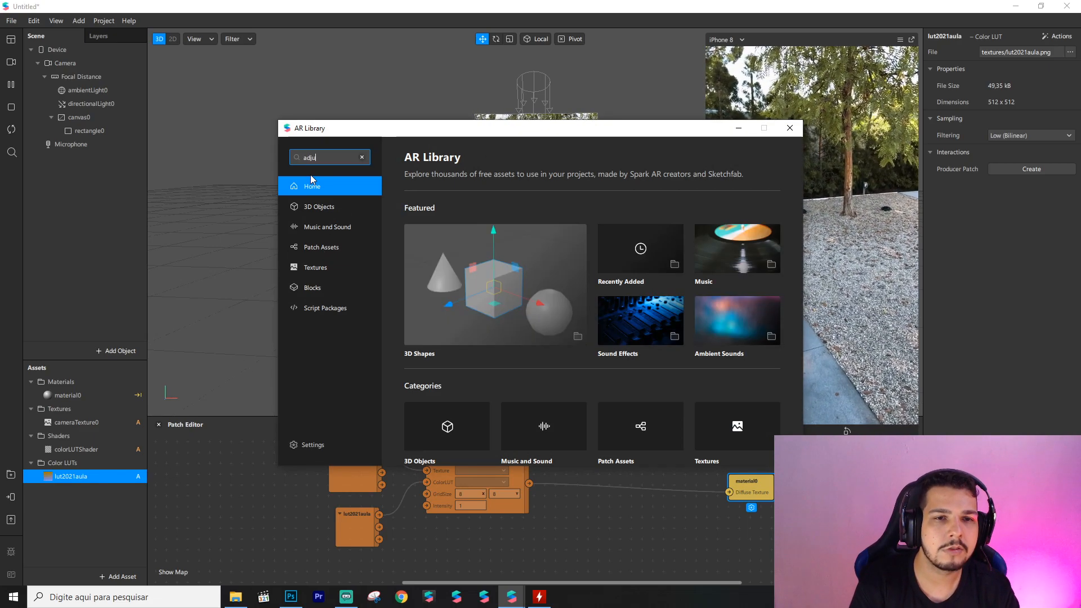
type("st colors")
key("Return")
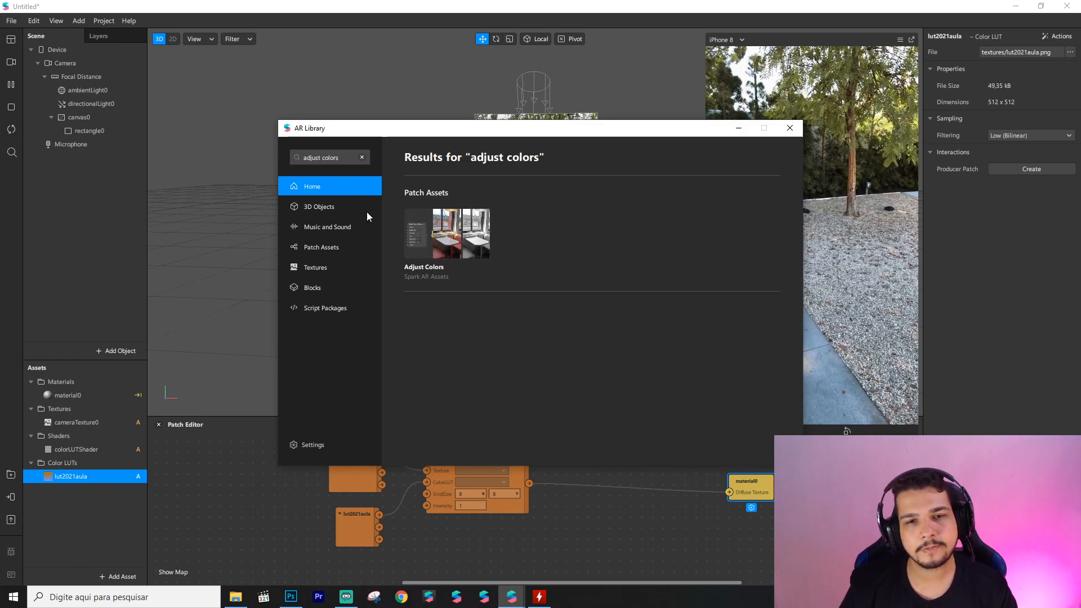
left_click(450, 355)
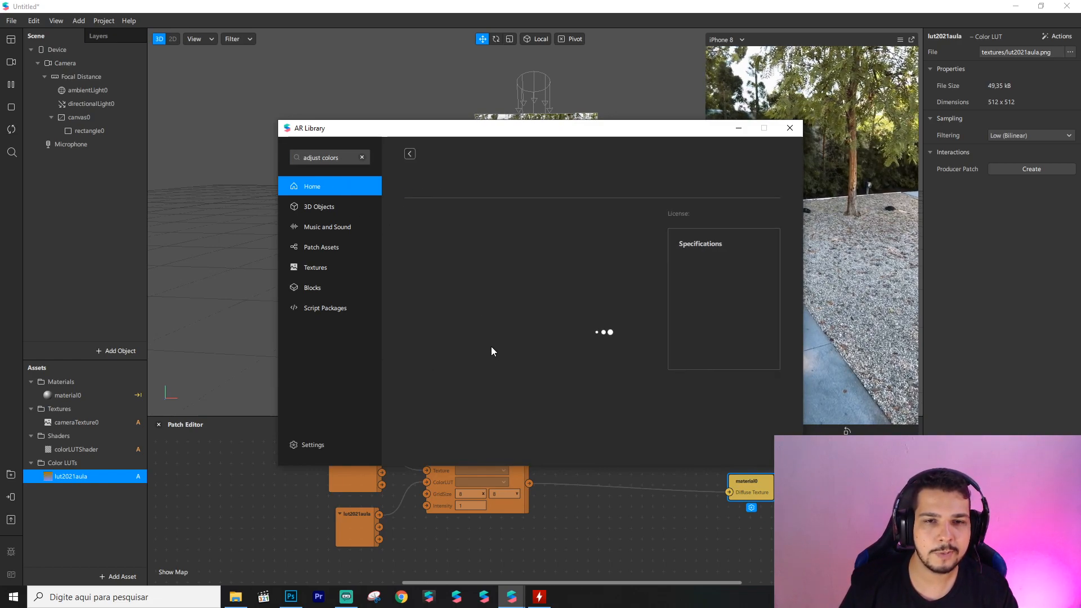
left_click(738, 181)
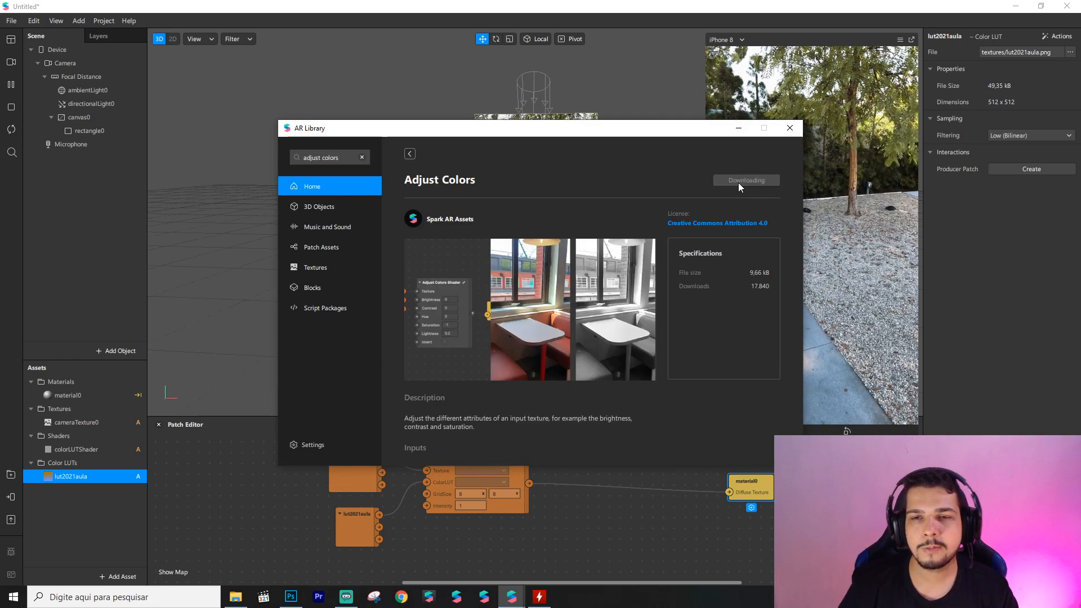
left_click(790, 129)
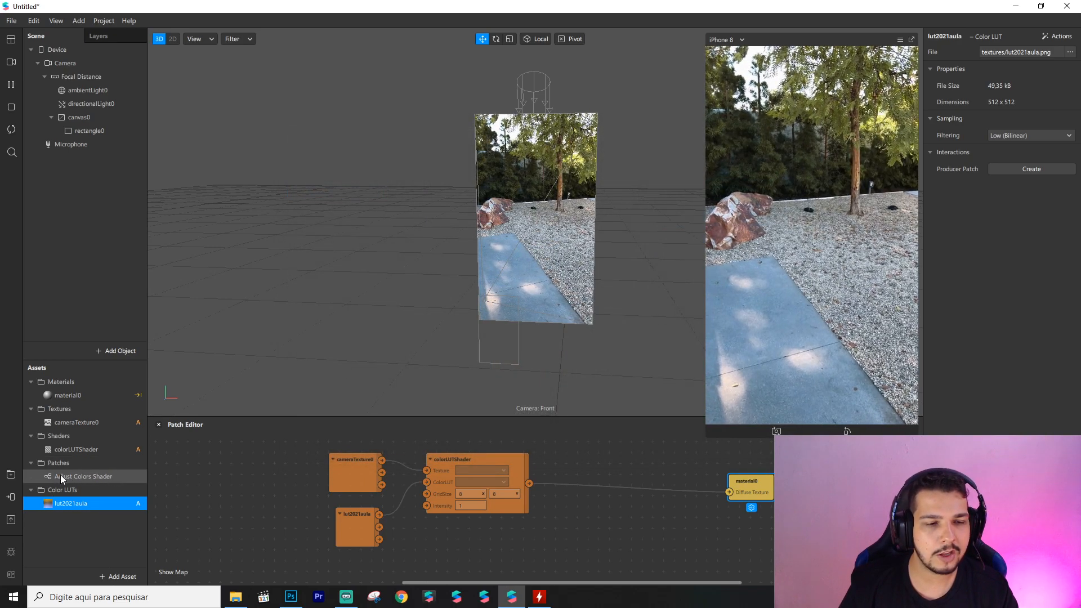
Add the Adjust Colors Shader patch to the graph and wire it between the colorLUTShader output and the material's Diffuse Texture.
left_click_drag(62, 481, 617, 460)
left_click_drag(529, 484, 580, 474)
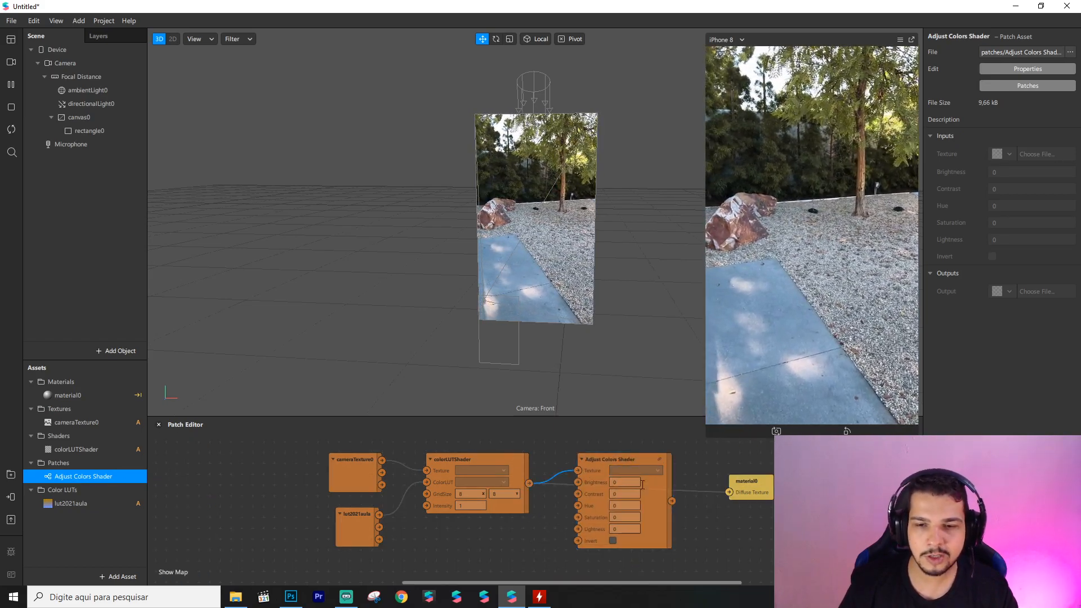
left_click_drag(673, 499, 769, 481)
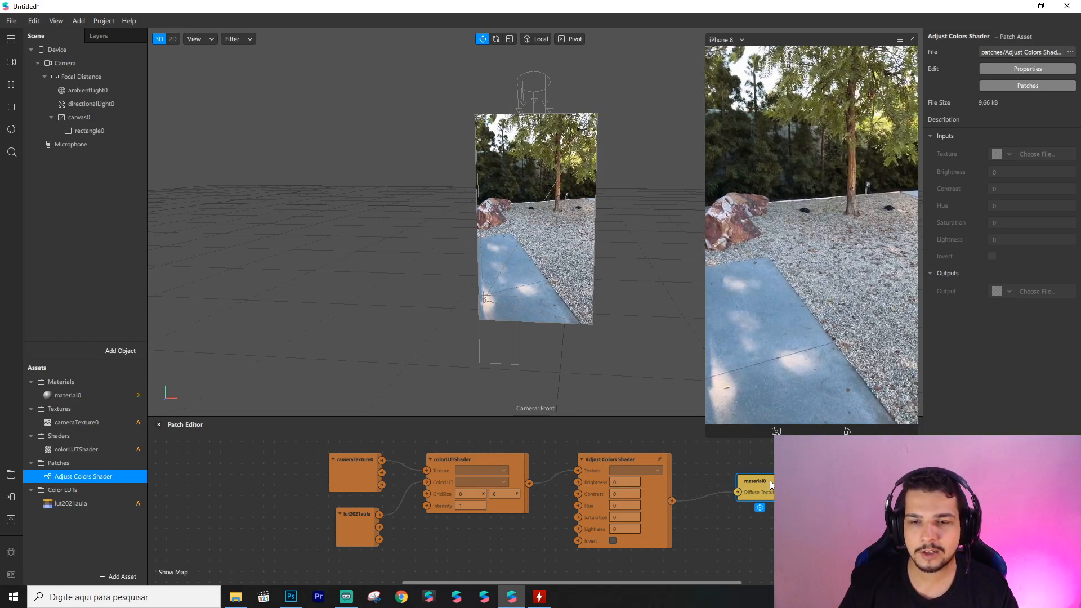
Try the Invert option of the Adjust Colors Shader patch on and off, and leave it off.
left_click(609, 460)
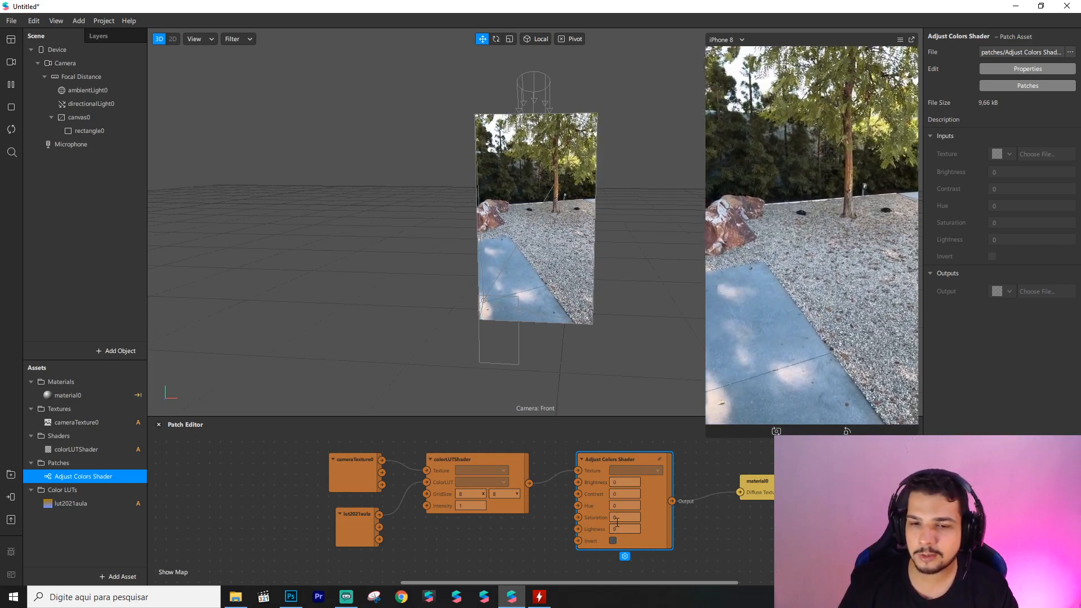
left_click(612, 541)
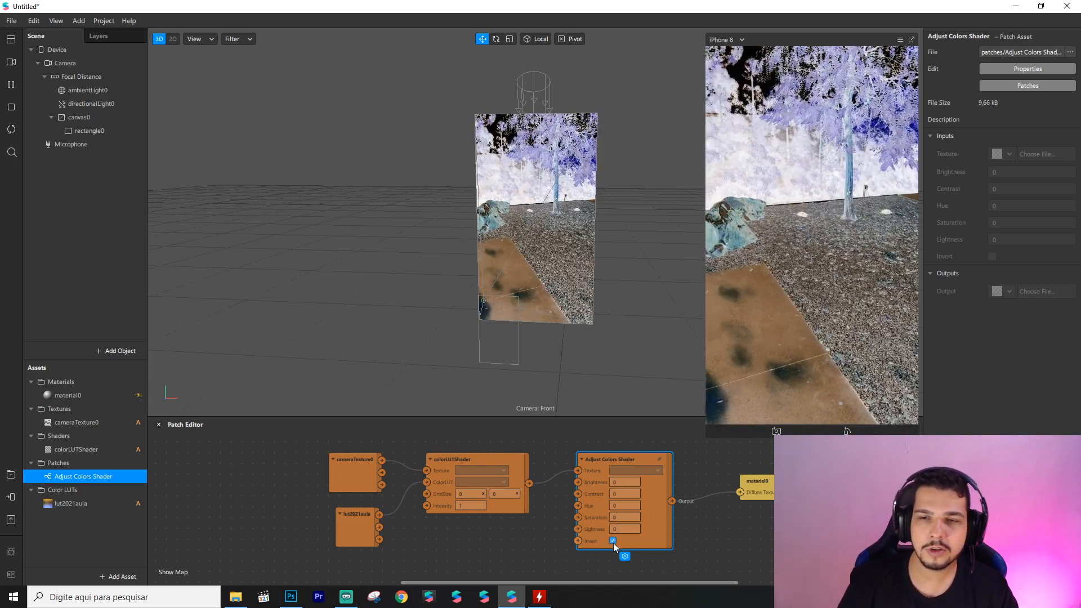
left_click(613, 543)
left_click(613, 542)
left_click(613, 543)
left_click(613, 543)
left_click(614, 543)
Set the Adjust Colors Shader's Brightness to 0.2 and its Saturation to 0.4.
left_click(625, 482)
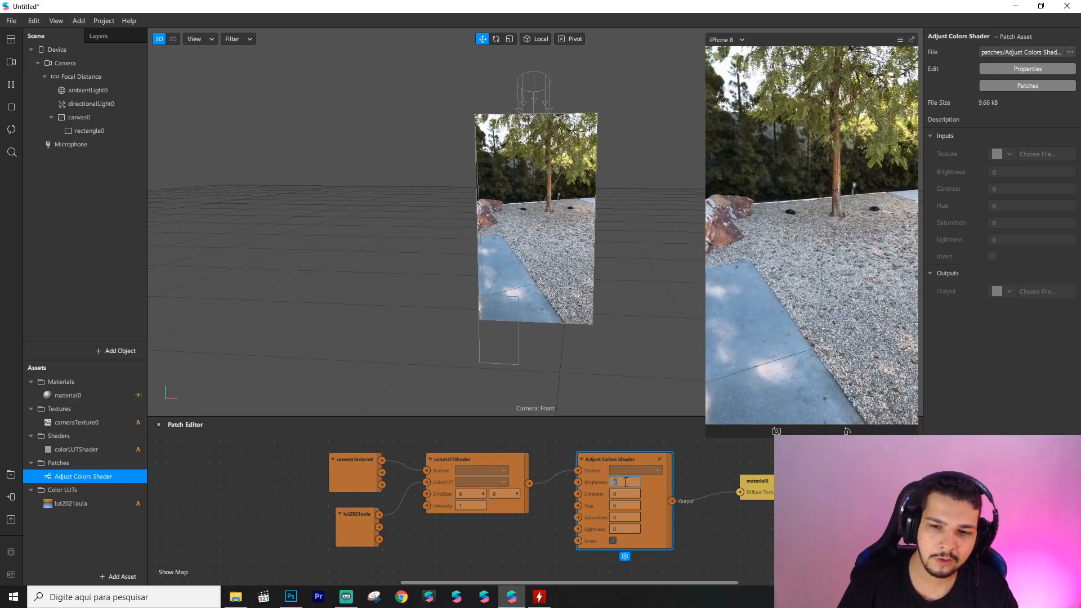
type("0,2")
key("Return")
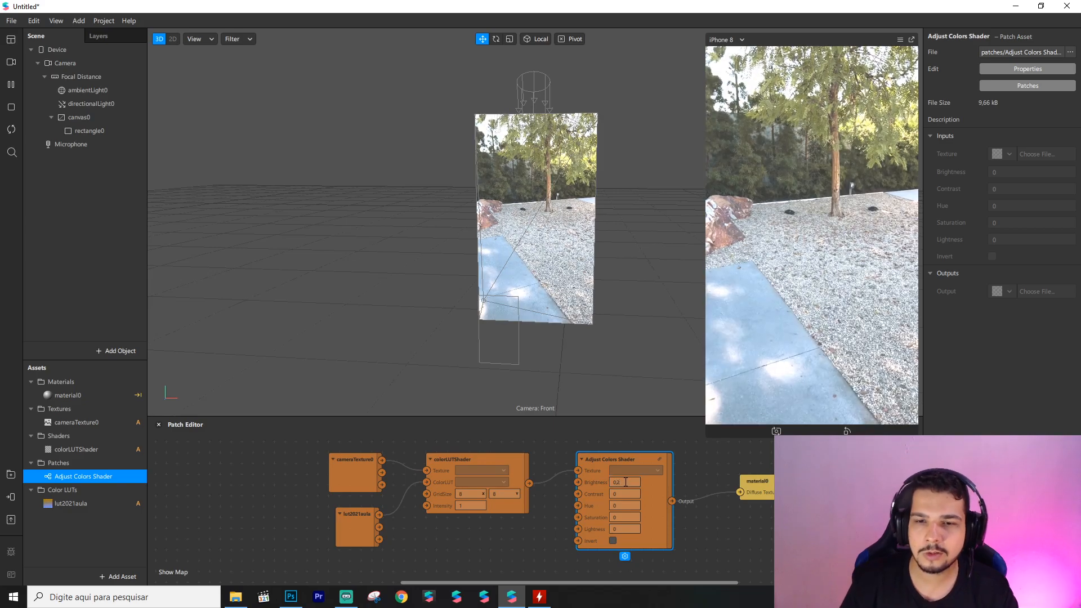
left_click(622, 517)
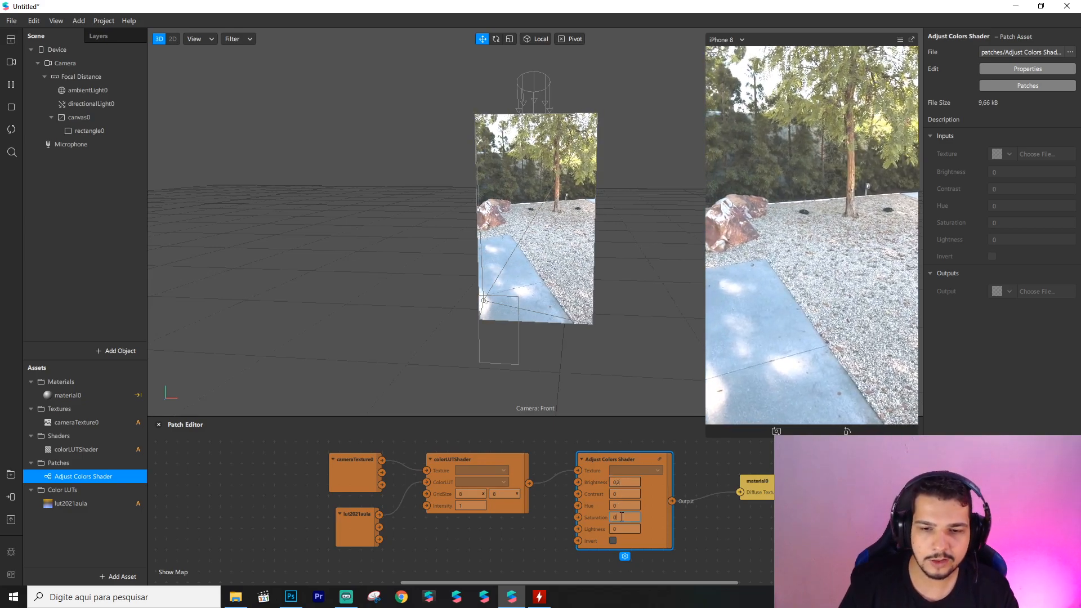
type("0,4")
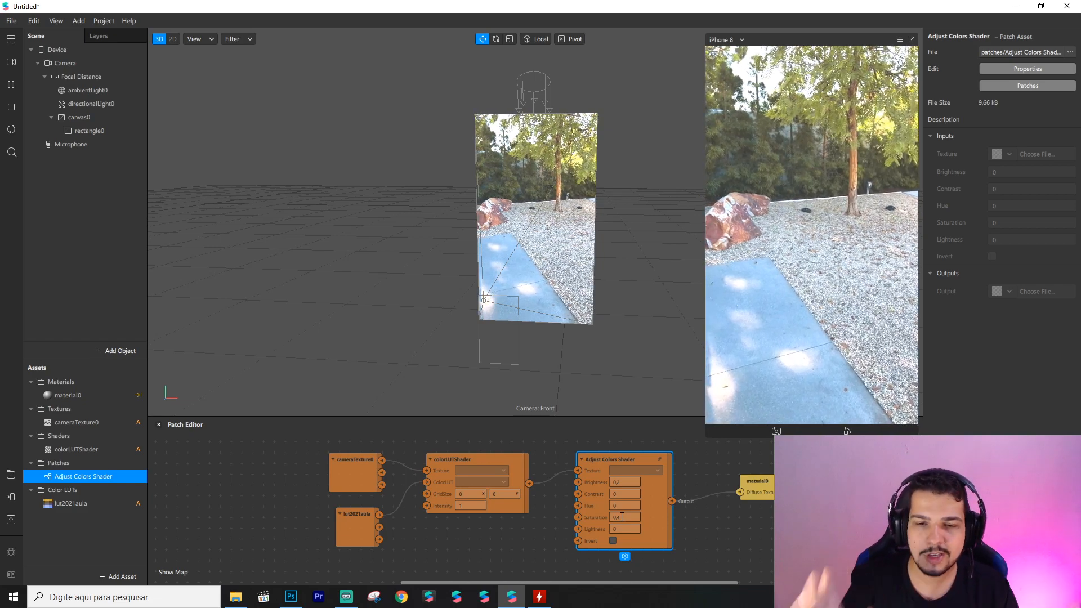
Set the Adjust Colors Shader's Contrast to 0.1 and its Lightness to 0.1.
left_click(624, 494)
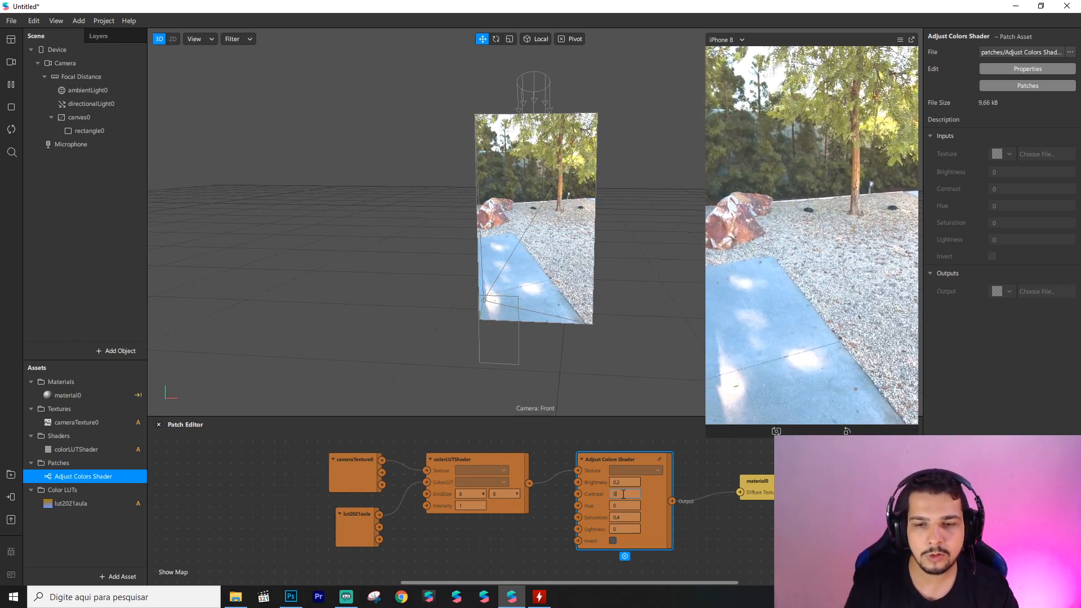
type("0,1")
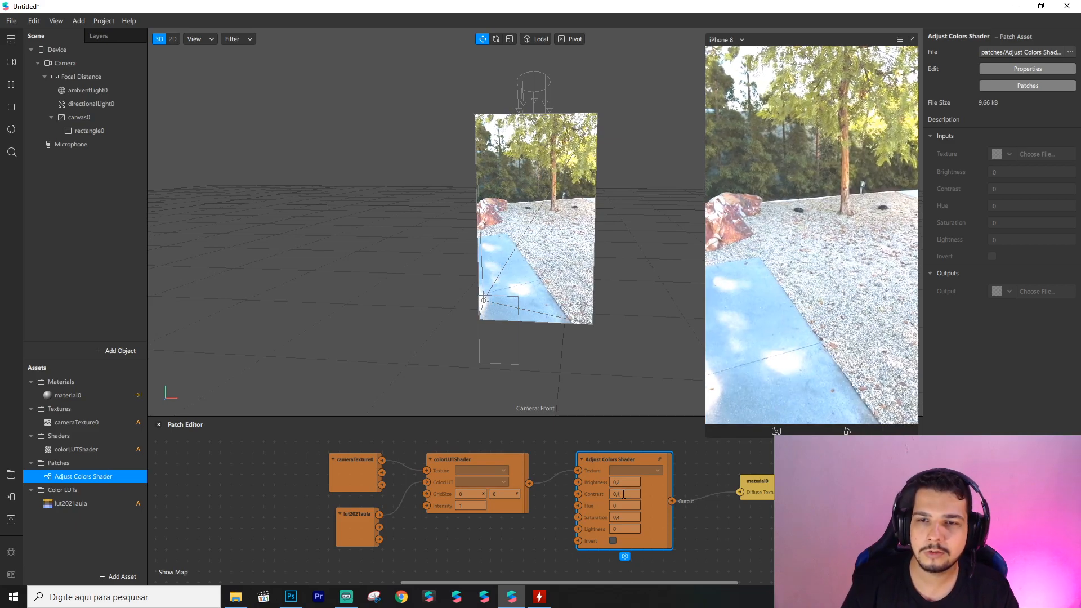
left_click(627, 530)
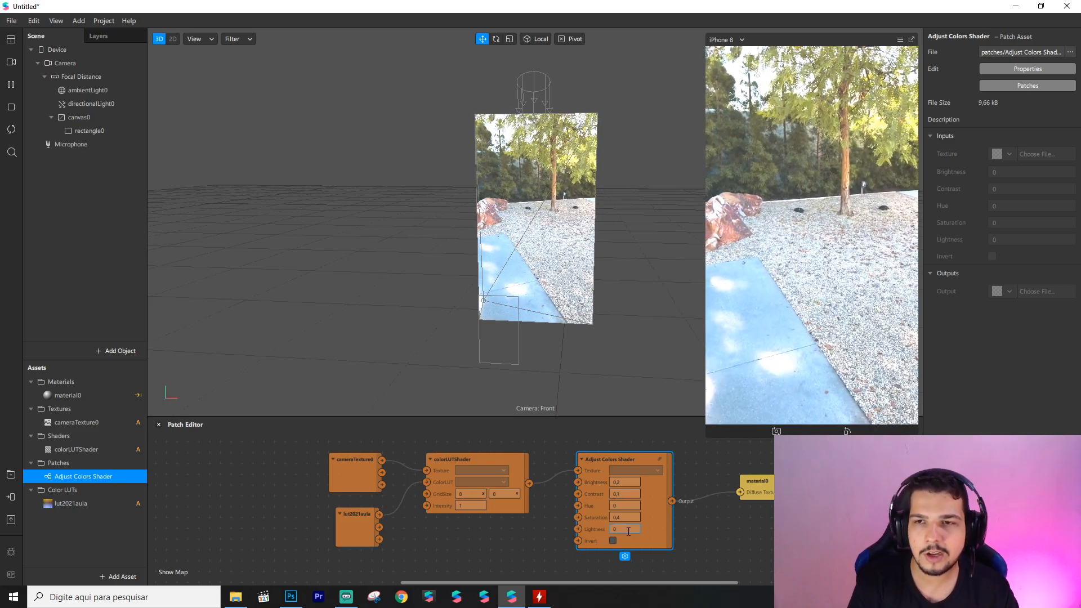
type("0,1")
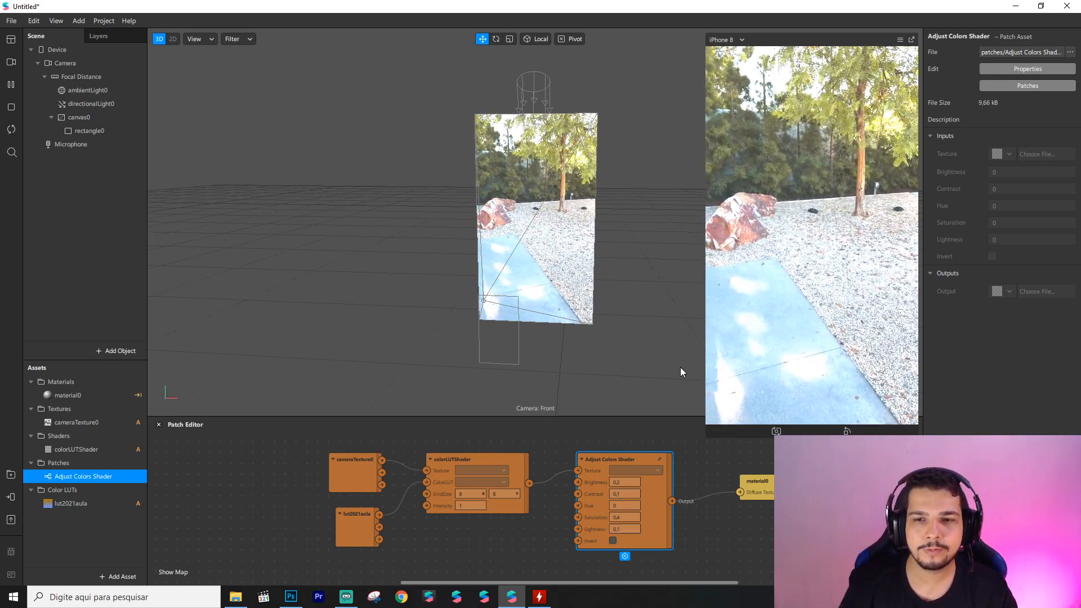
left_click(762, 481)
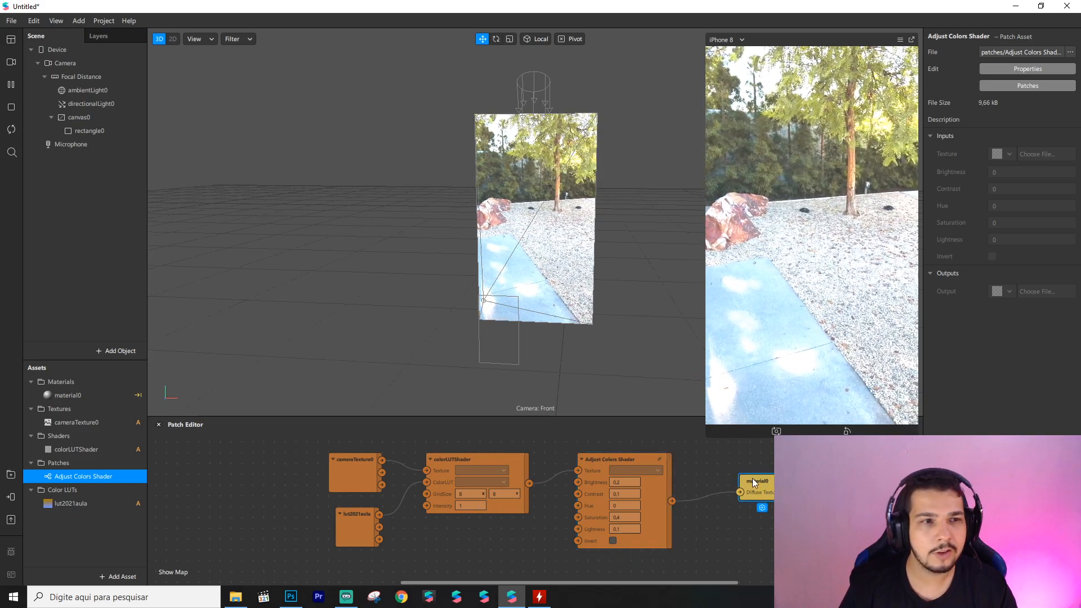
Hide and show canvas0 repeatedly to compare the garden preview with and without the color filter.
left_click(79, 117)
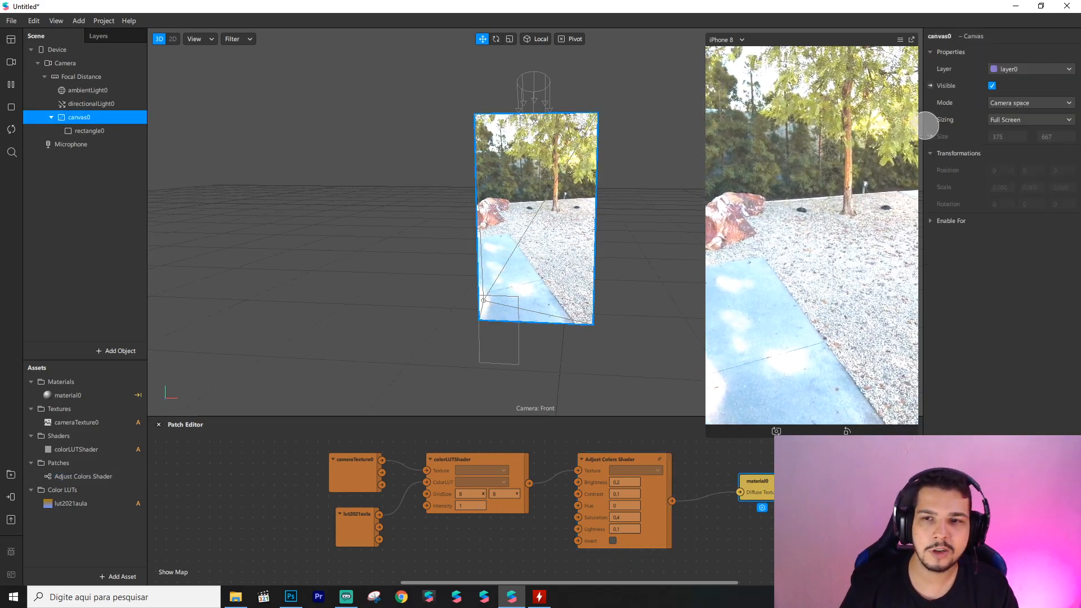
left_click(993, 87)
left_click(993, 86)
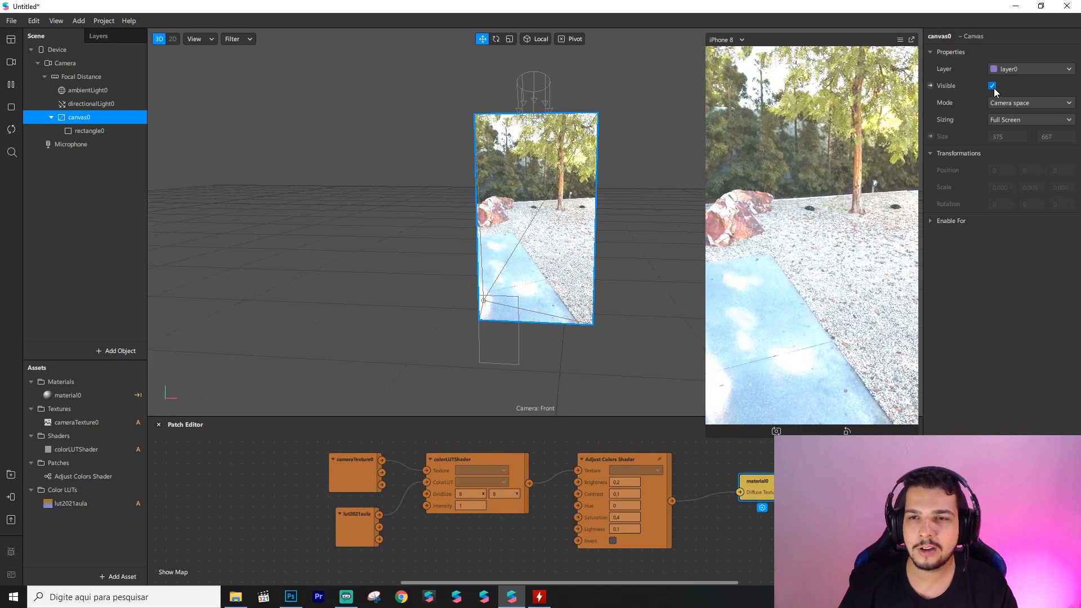
left_click(993, 87)
left_click(993, 86)
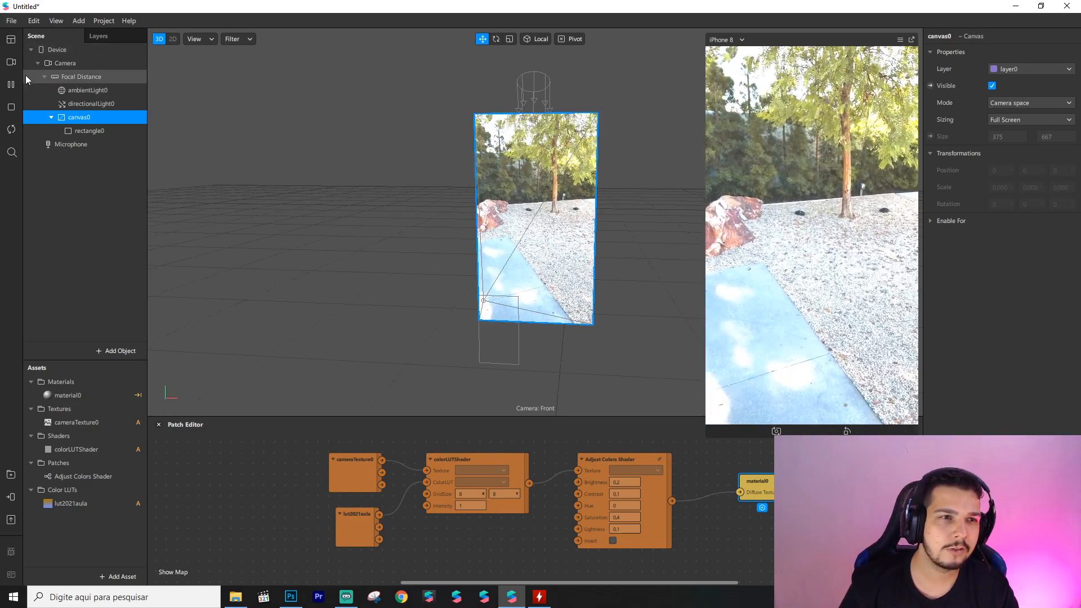
Switch the preview's real-time simulation to the video of the person with short red hair.
left_click(11, 63)
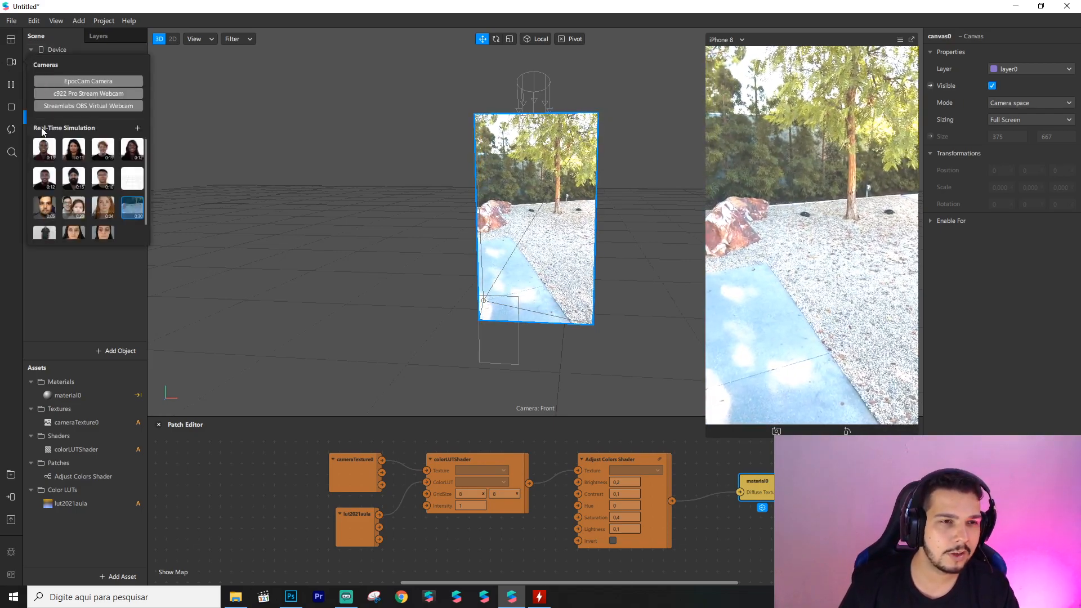
left_click(73, 149)
left_click(103, 150)
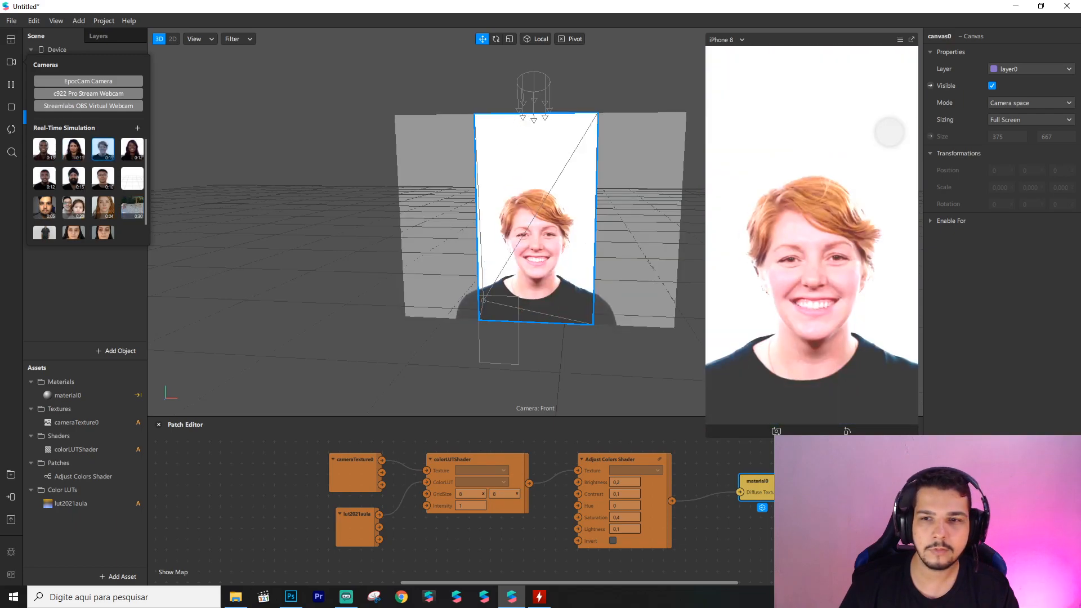
Hide and show canvas0 to compare the person's face with and without the color filter.
left_click(992, 86)
left_click(992, 86)
left_click(992, 86)
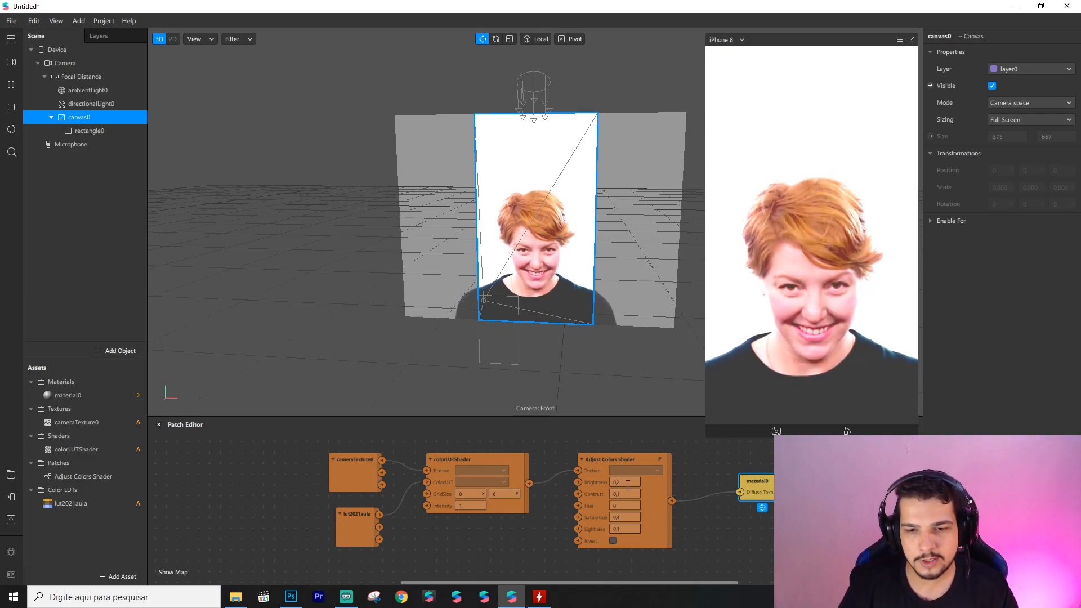
Set both the Lightness and the Brightness of the Adjust Colors Shader to 0.
left_click_drag(623, 531, 578, 534)
type("0")
key("Return")
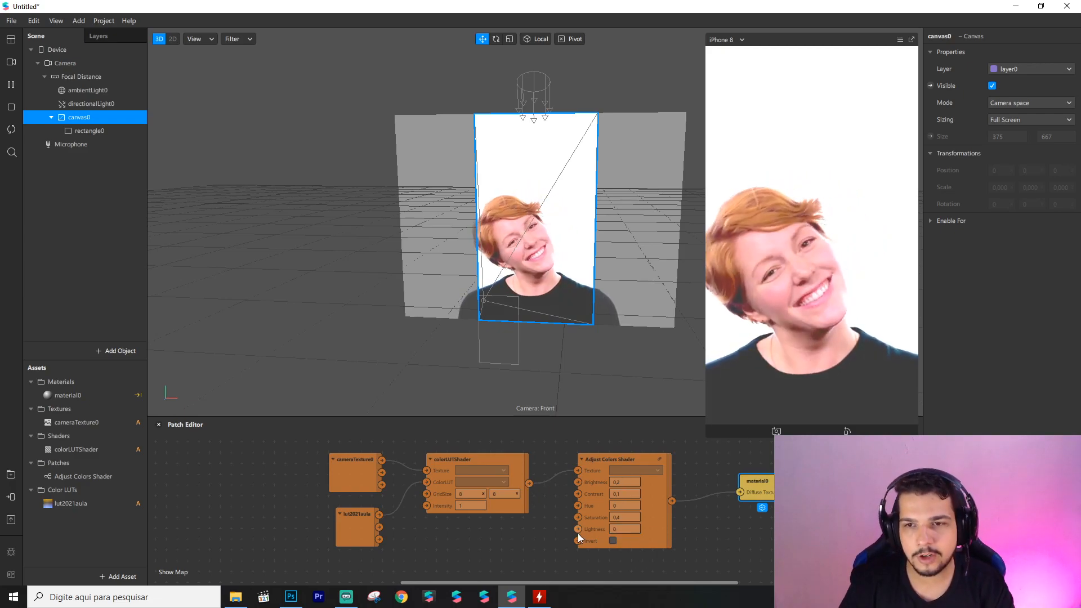
left_click(624, 483)
type("0")
key("Return")
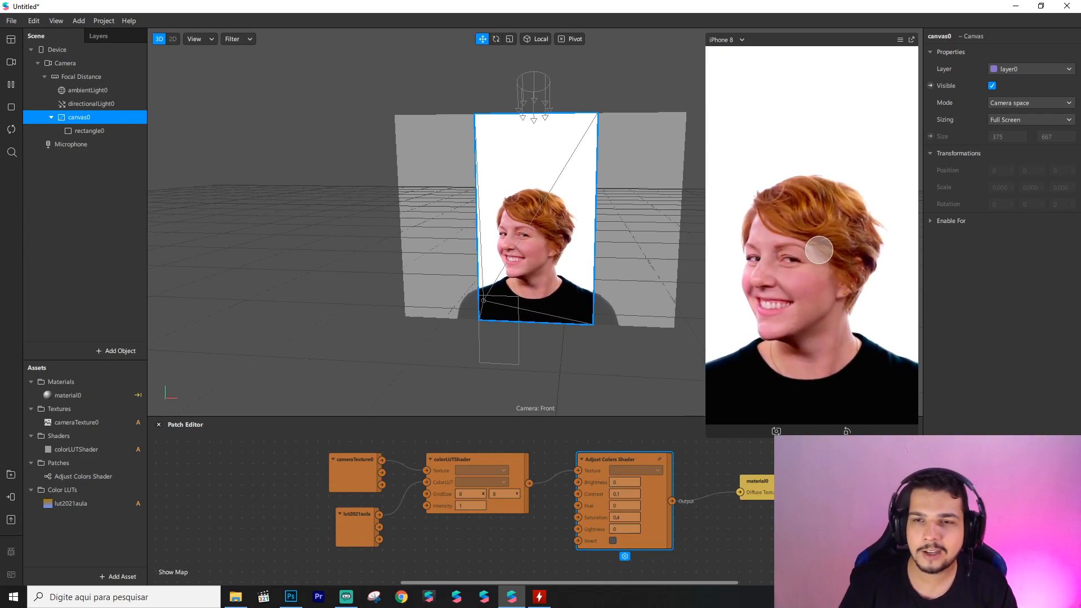
Toggle canvas0's visibility several times to compare the original face with the readjusted color filter, and leave the canvas visible.
left_click(992, 85)
left_click(992, 86)
left_click(992, 86)
left_click(992, 85)
left_click(992, 85)
left_click(992, 85)
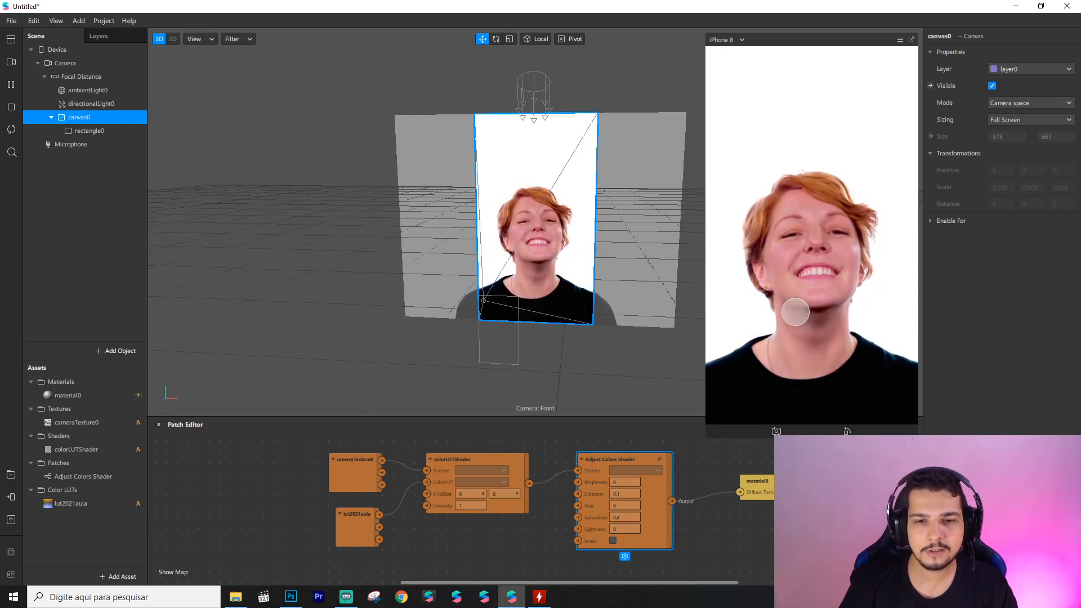
key("alt+Tab")
left_click(284, 303)
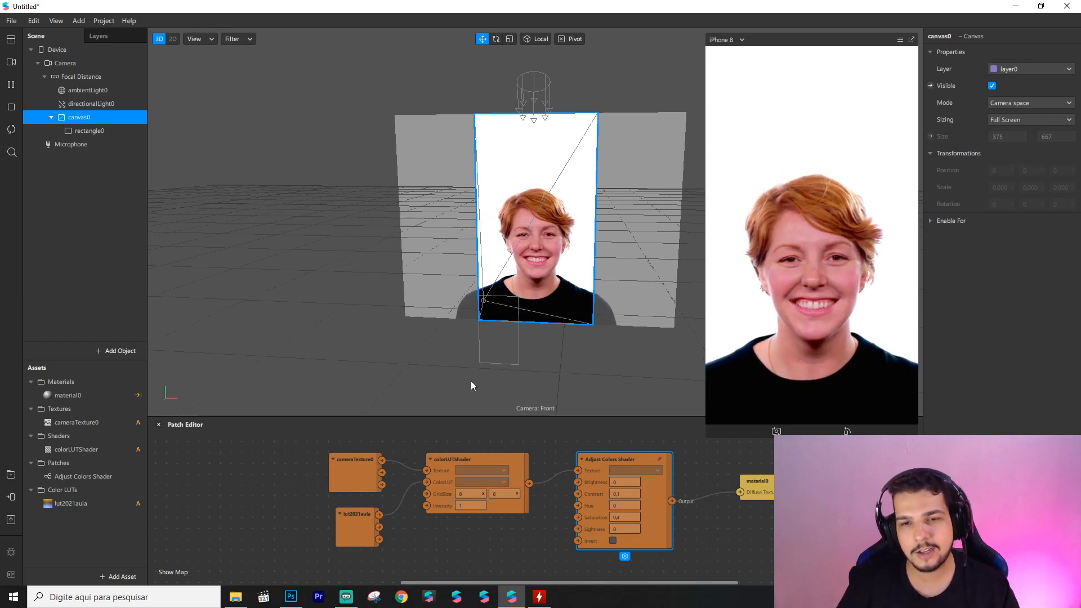
left_click(113, 186)
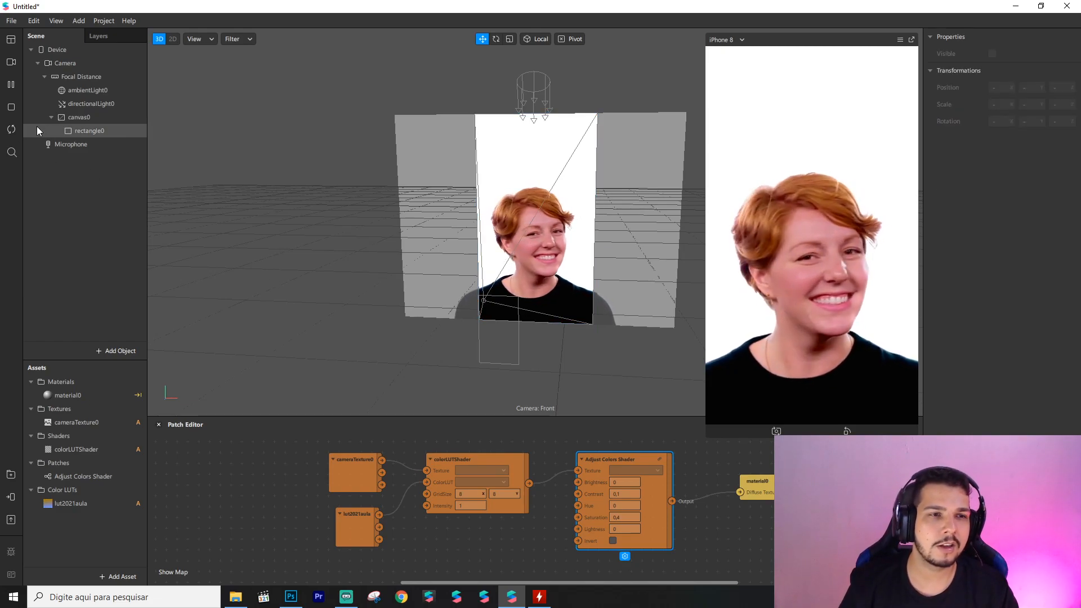
Inspect canvas0 and its contents in the scene, and select rectangle0 to review its properties.
left_click(51, 117)
left_click(51, 118)
left_click(83, 119)
left_click(82, 131)
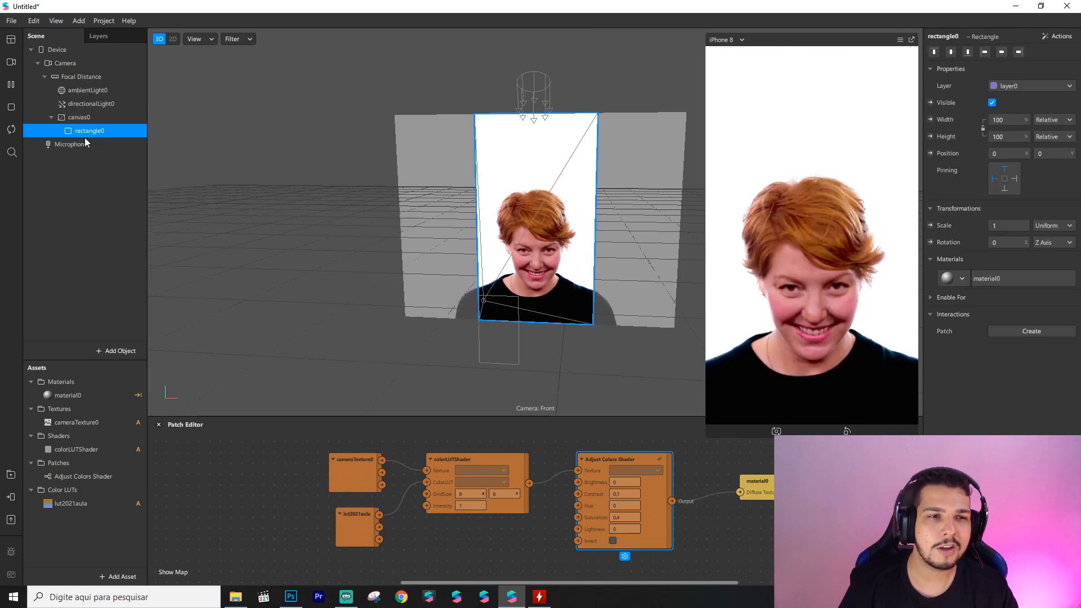